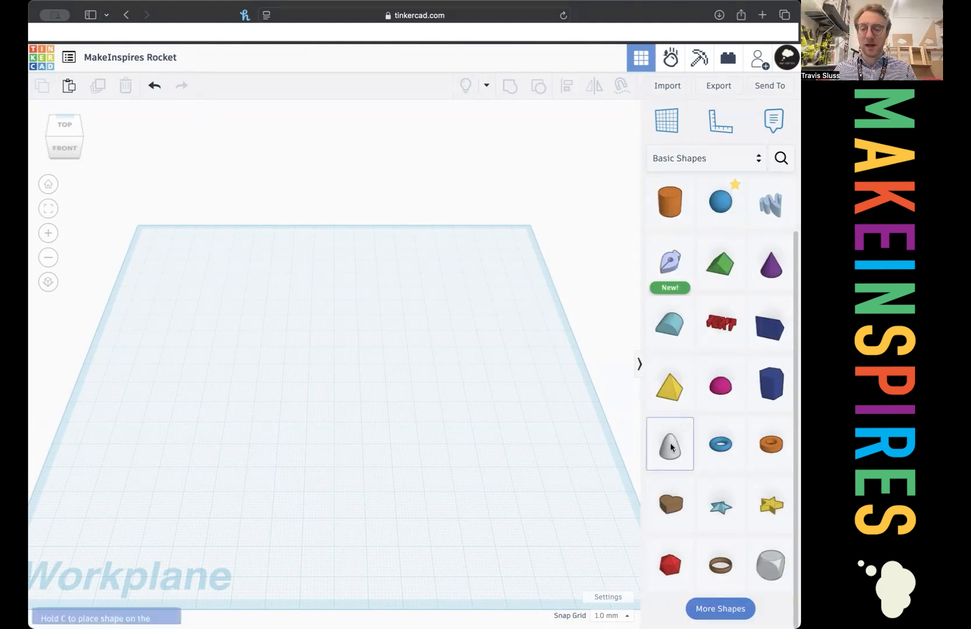
Place a paraboloid near the middle of the workplane and colour it gray
left_click_drag(670, 446, 328, 380)
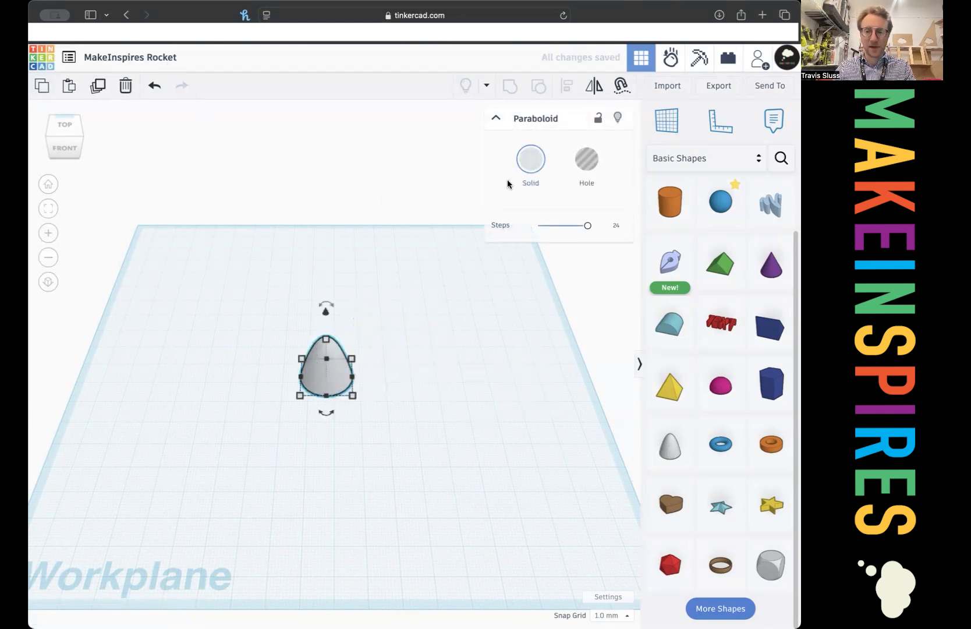
left_click(529, 172)
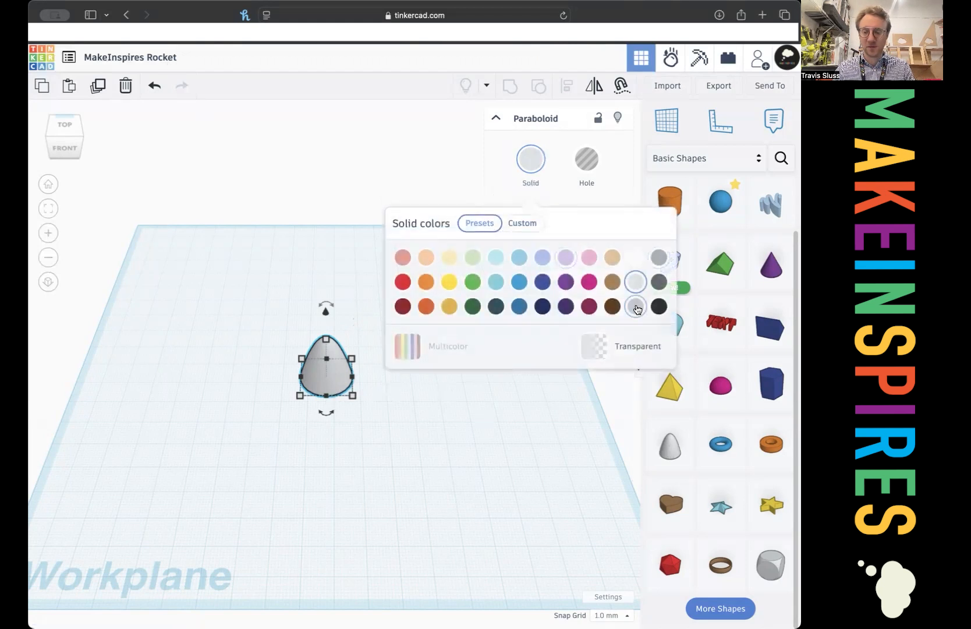
left_click(659, 257)
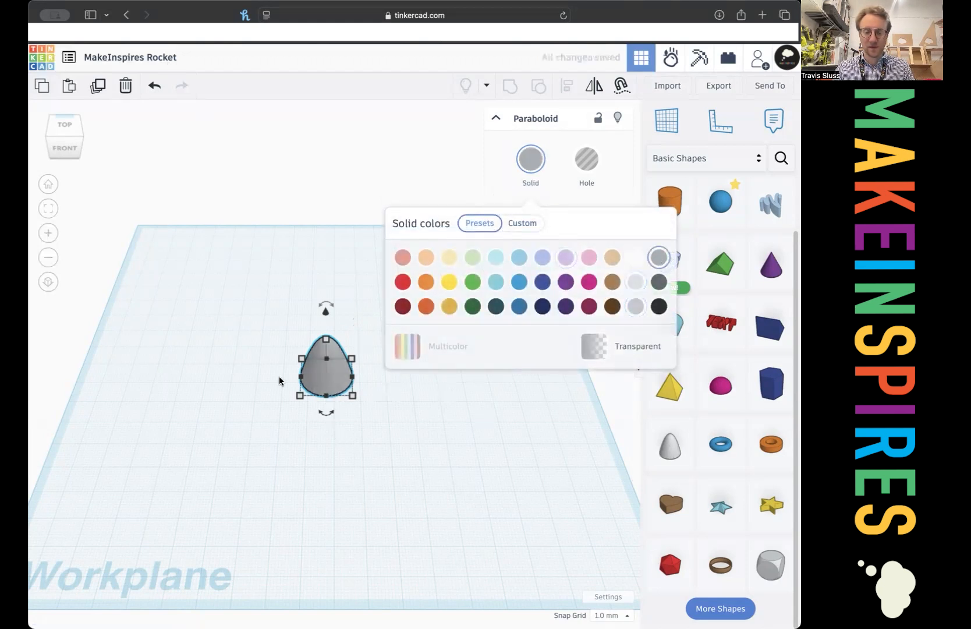
left_click(252, 356)
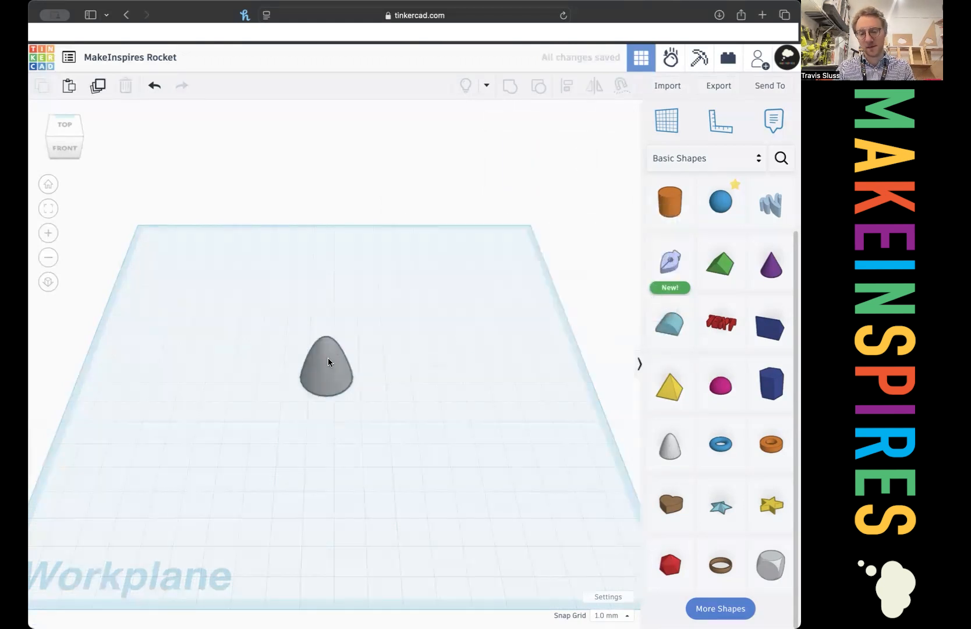
left_click(328, 363)
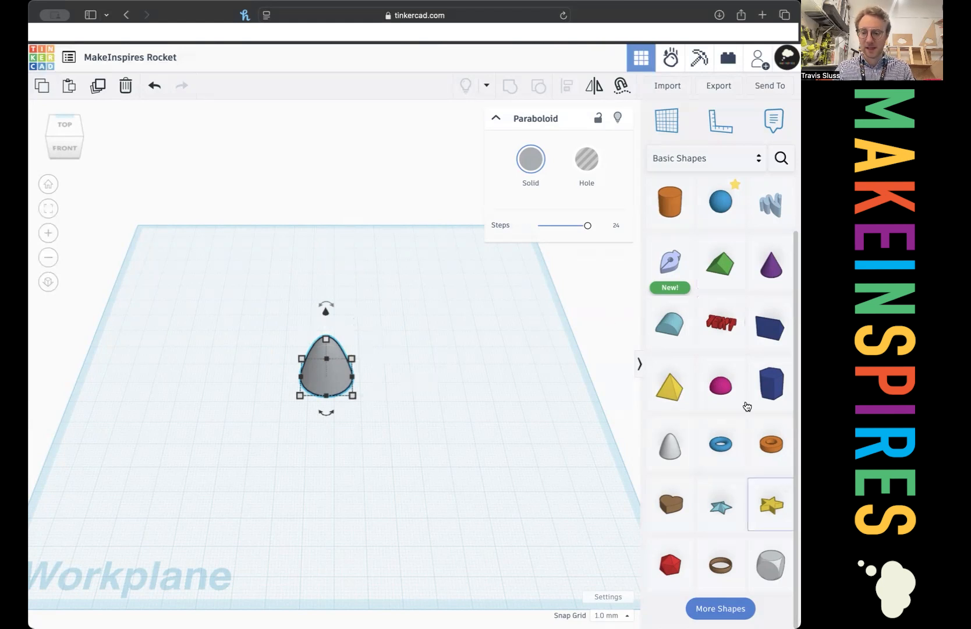
Add a 50 mm tall cylinder beside the paraboloid and colour it white
scroll(690, 234, "up", 3)
left_click_drag(670, 262, 395, 275)
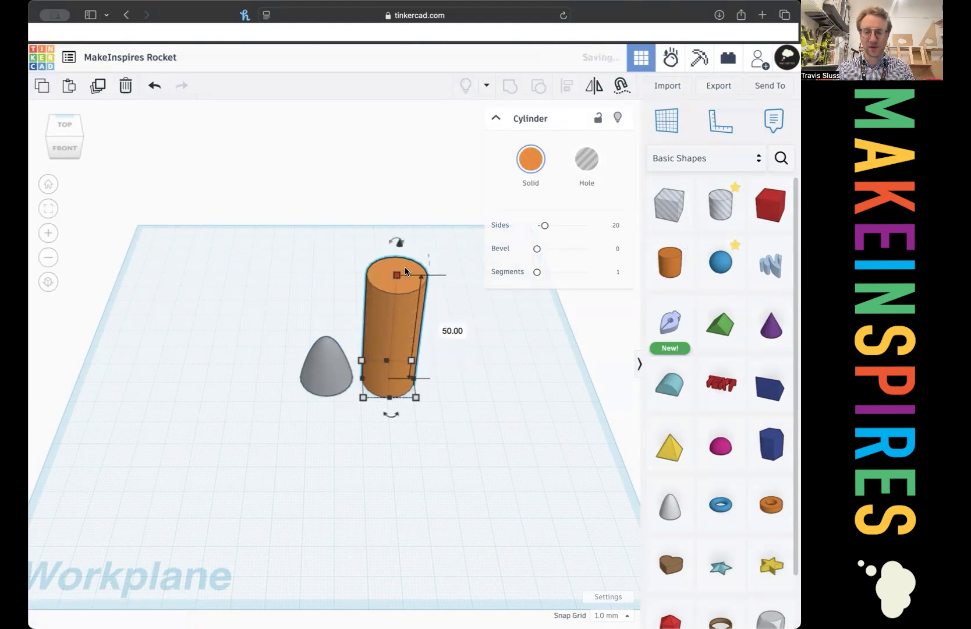
left_click(531, 159)
left_click(635, 258)
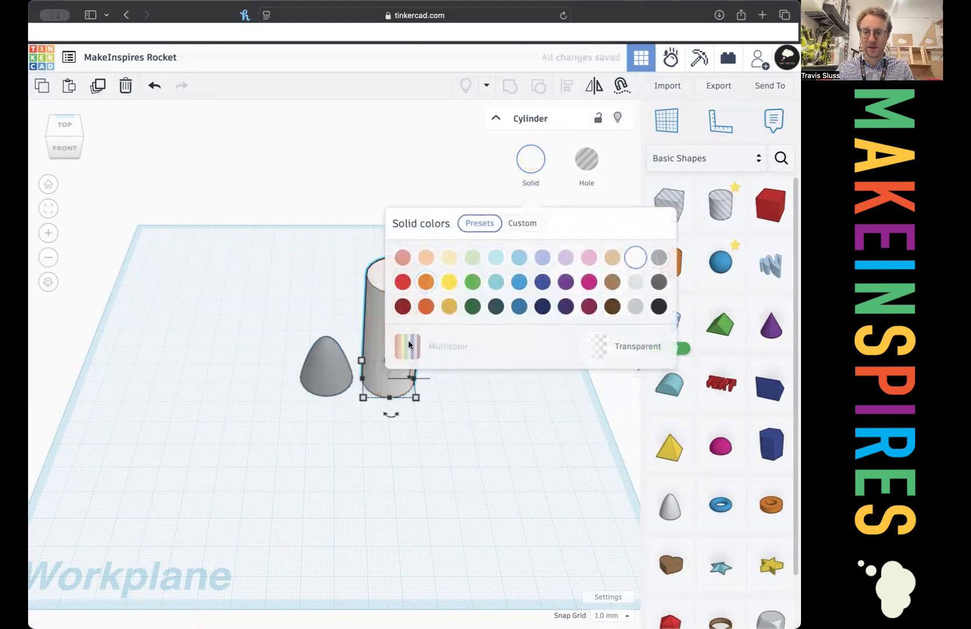
left_click(389, 381)
Move the white cylinder over the gray paraboloid and raise it 11 mm above the workplane
left_click_drag(390, 380, 329, 379)
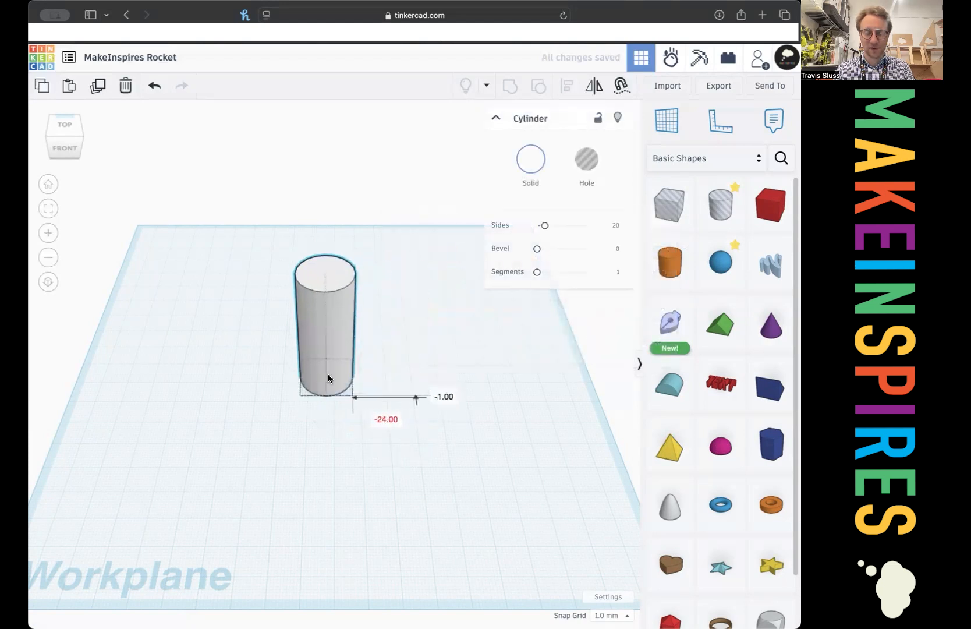
left_click_drag(325, 238, 325, 208)
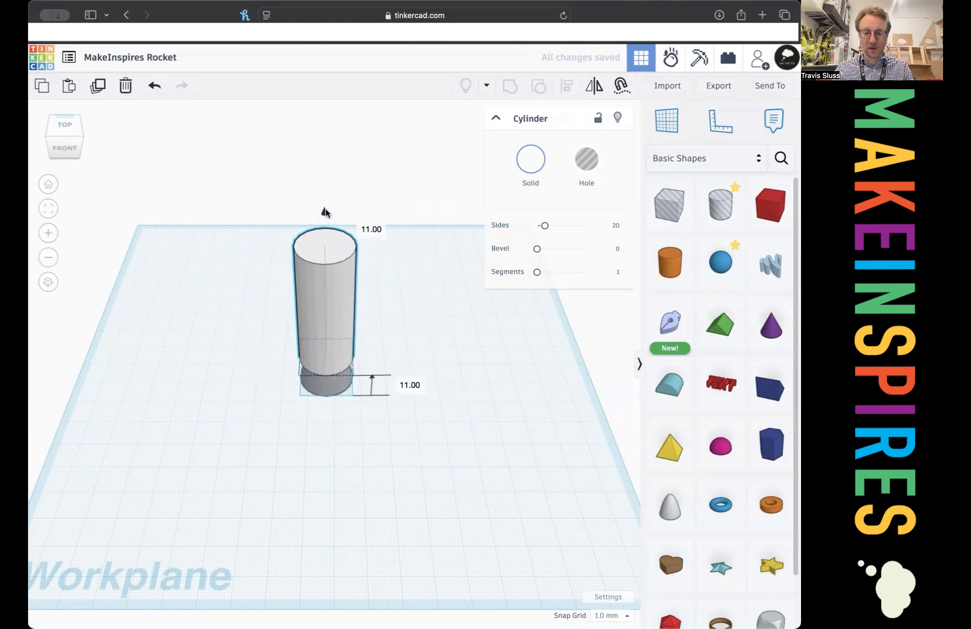
left_click(225, 403)
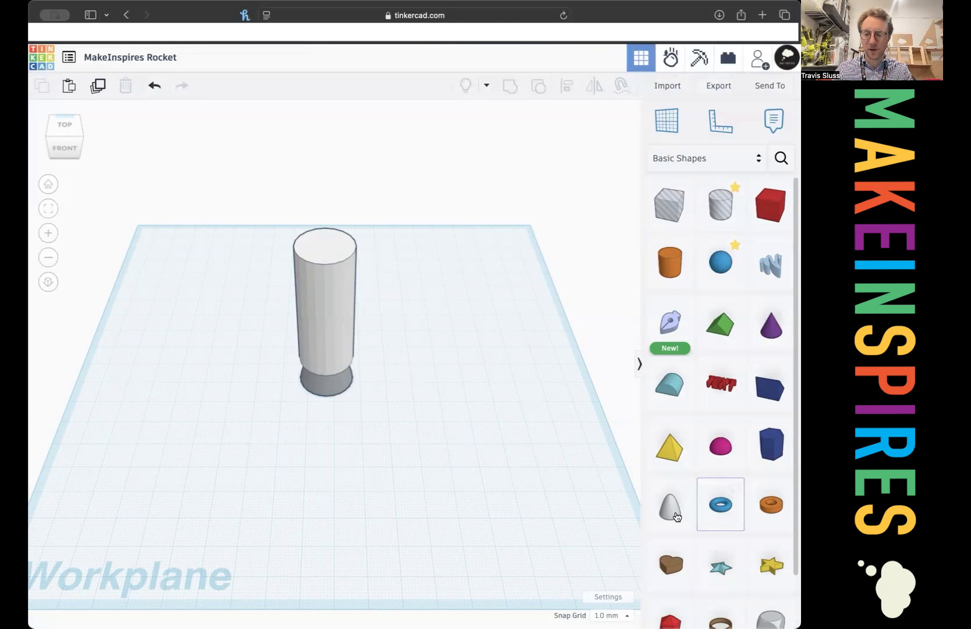
Try a paraboloid as the nose on the cylinder's top face and delete it
left_click_drag(669, 504, 323, 244)
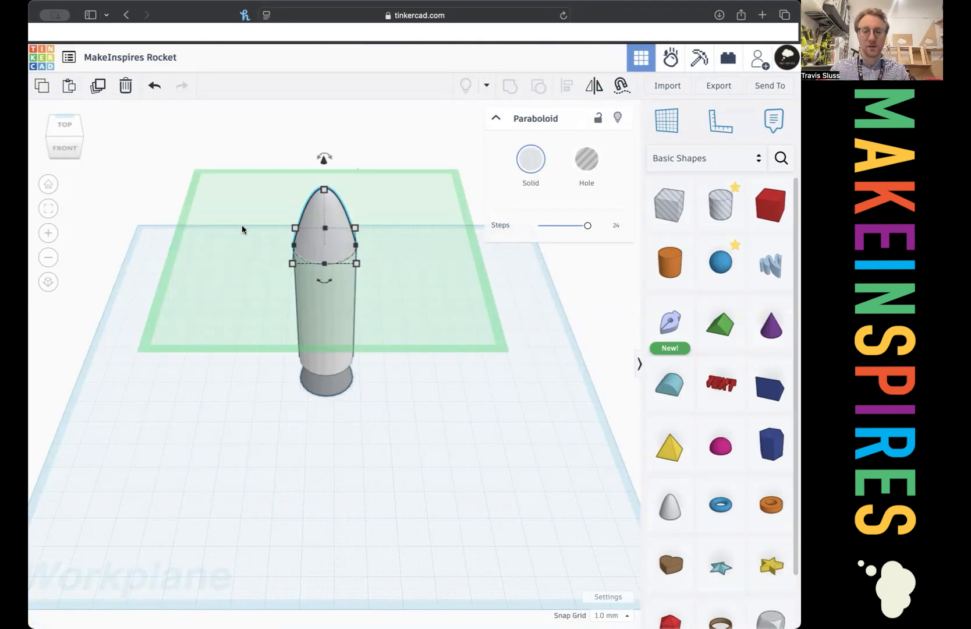
key("Delete")
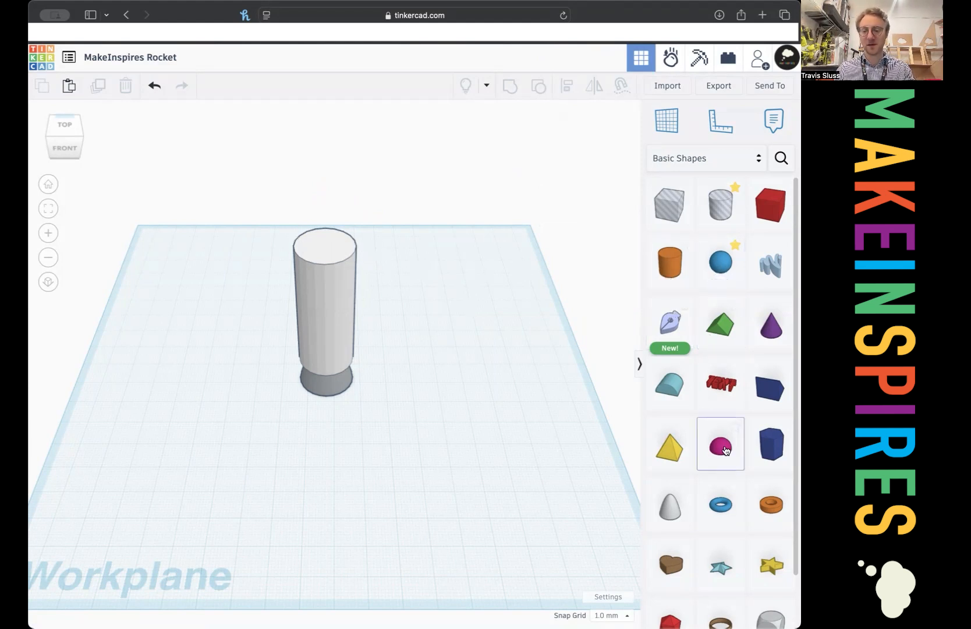
Add a gray half sphere turned upside down by 180° on top of the cylinder and lower it into the cylinder
left_click_drag(726, 450, 363, 272)
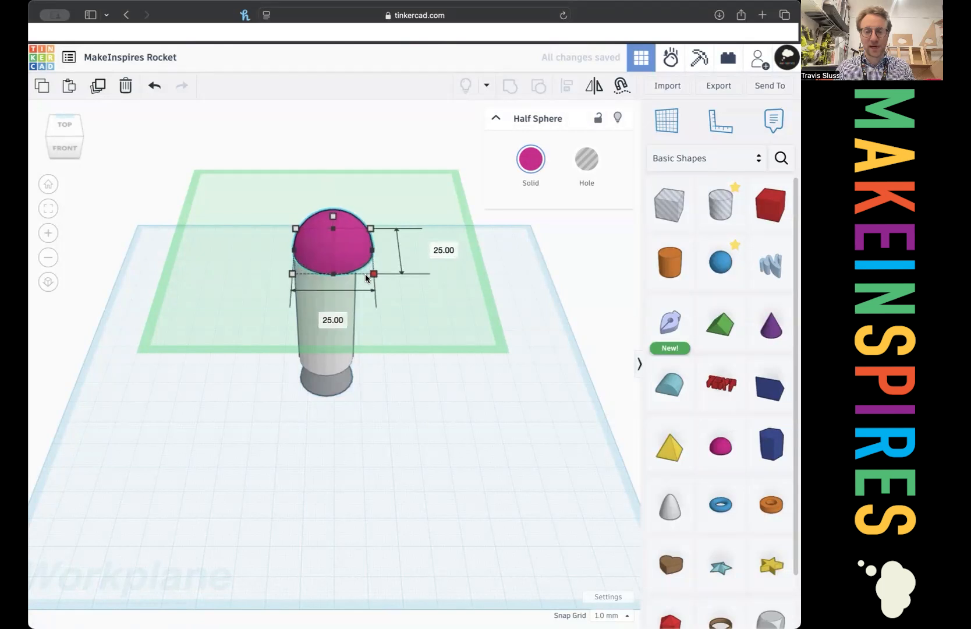
left_click_drag(338, 173, 342, 243)
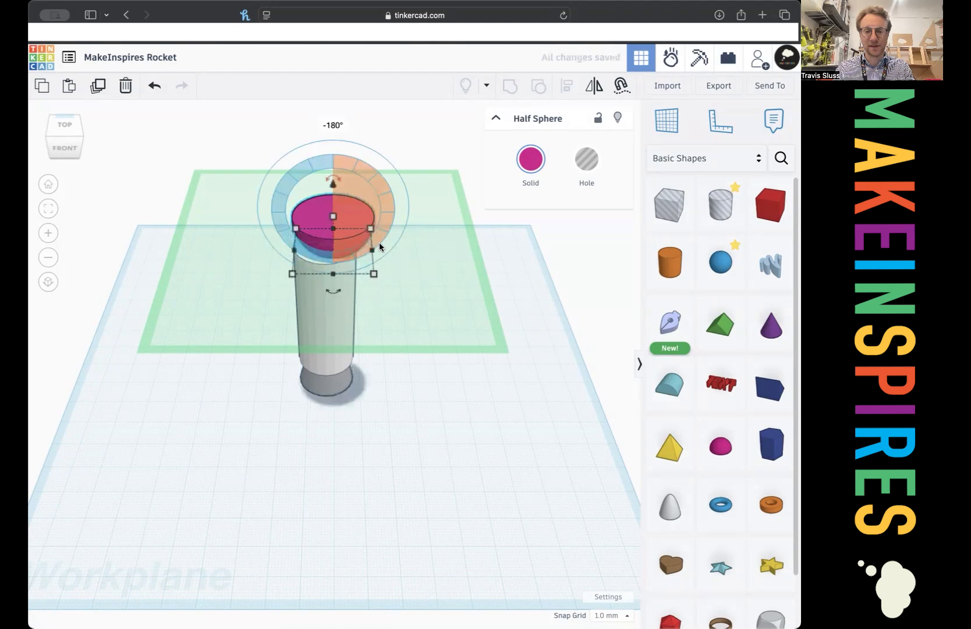
left_click(531, 159)
left_click(659, 261)
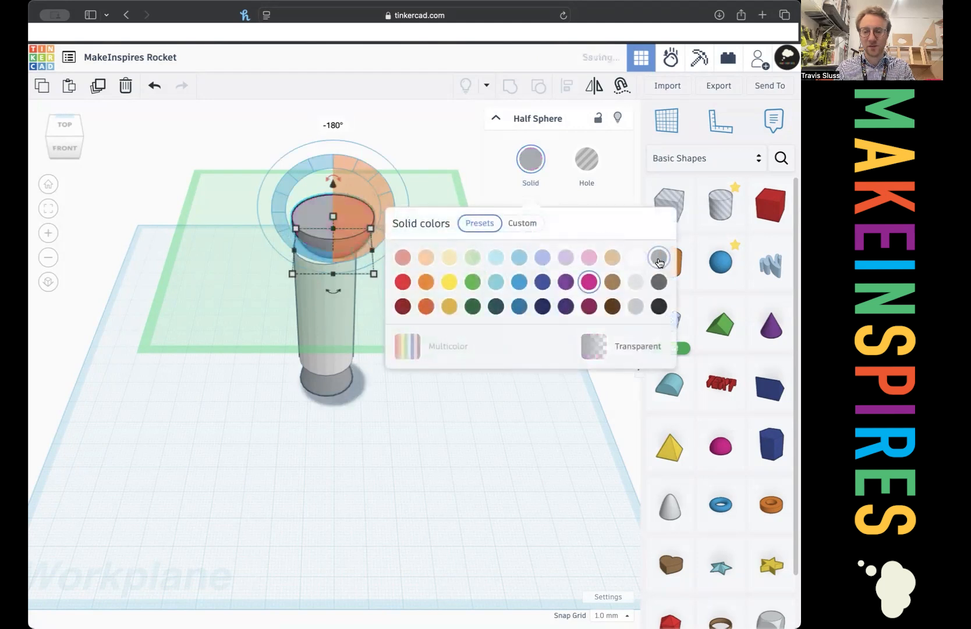
left_click(332, 193)
left_click_drag(333, 193, 332, 193)
Select all three rocket shapes and align their centers in both horizontal directions
key("ctrl+a")
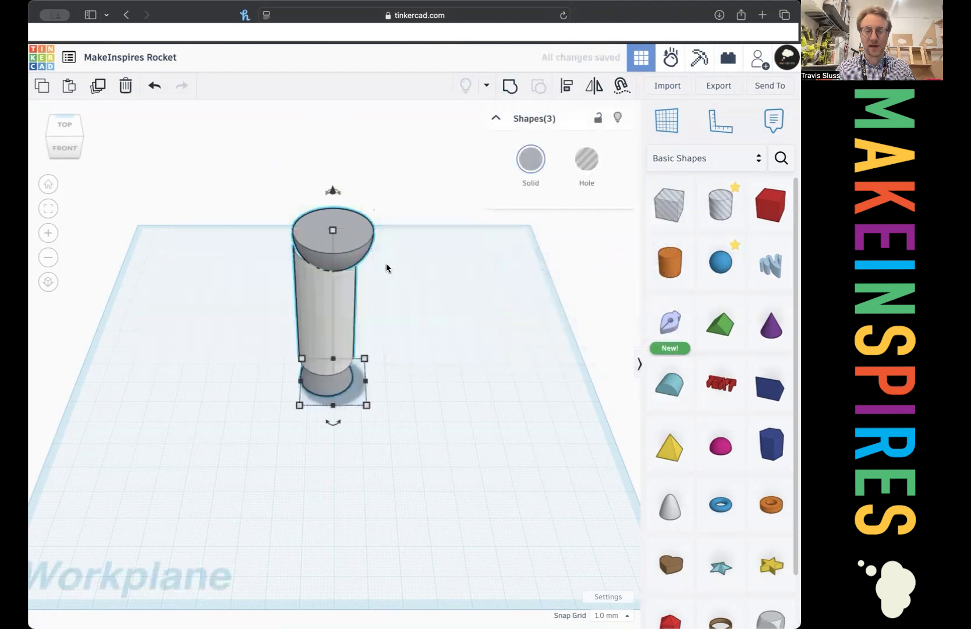
left_click_drag(240, 171, 414, 449)
left_click(566, 85)
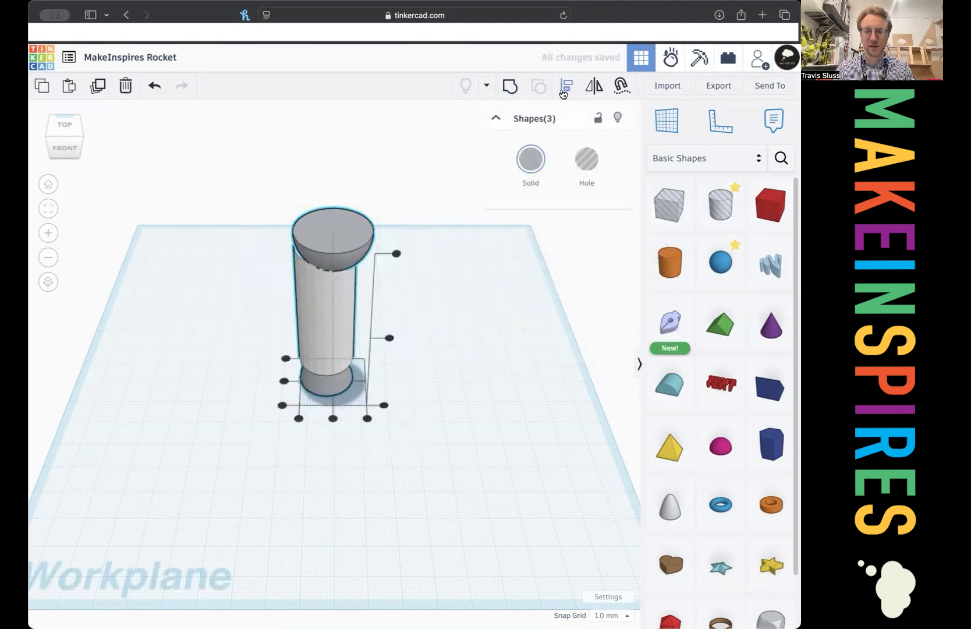
left_click(284, 381)
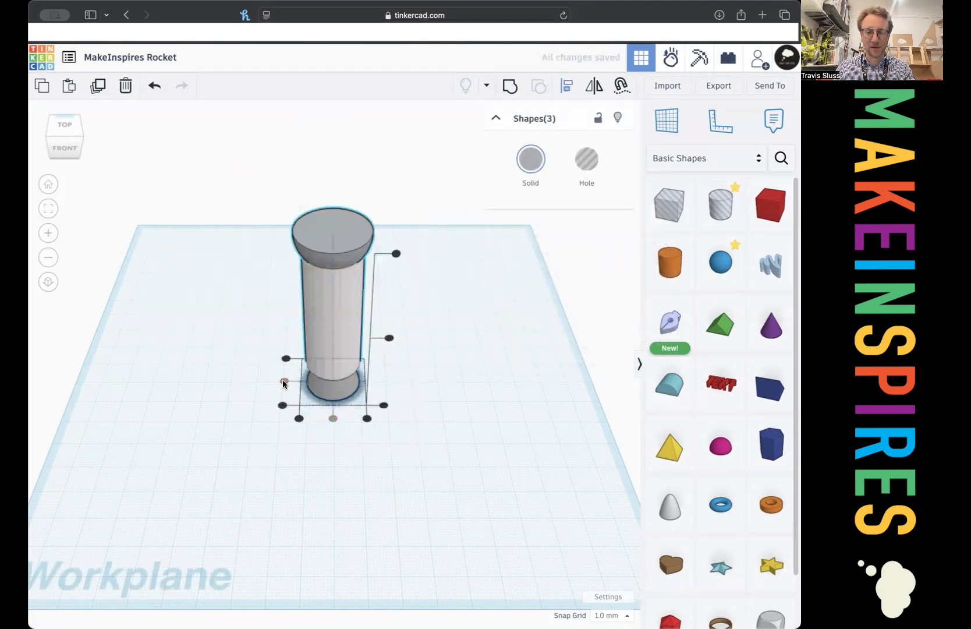
Group the three aligned shapes into one body and turn on Multicolor to keep their individual colours
left_click(228, 327)
right_click_drag(403, 347, 398, 372)
left_click_drag(273, 183, 407, 406)
left_click(478, 144)
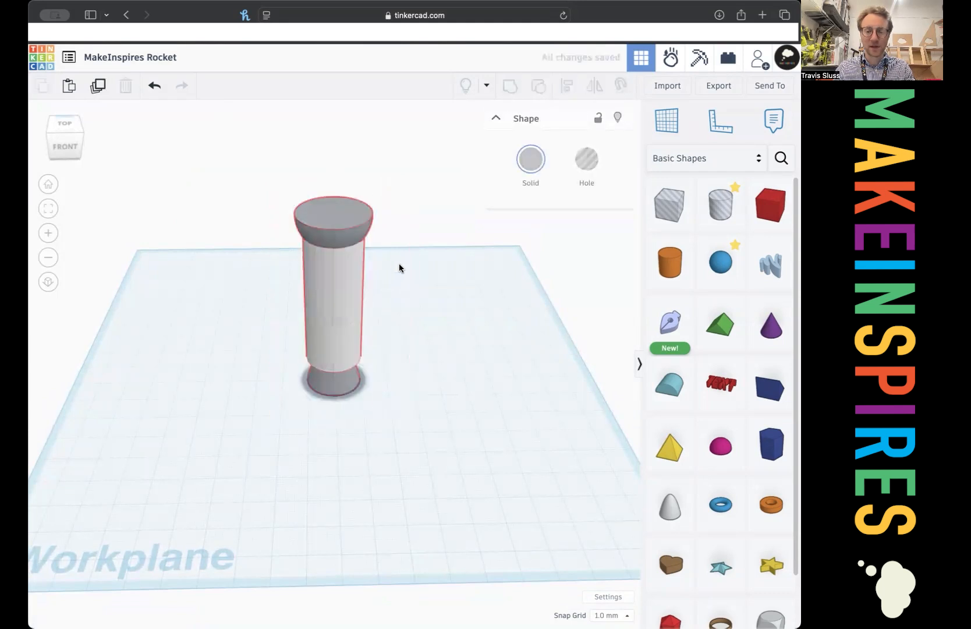
left_click(343, 284)
left_click(531, 159)
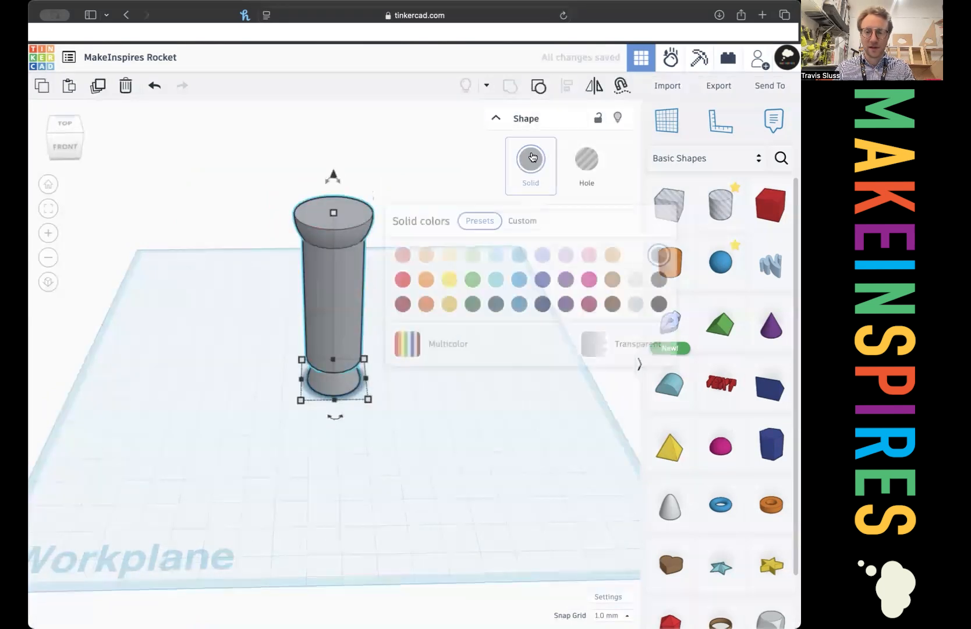
left_click(443, 349)
left_click(254, 316)
Place a cylinder on the flat top of the half sphere and shorten its height
left_click(345, 221)
left_click(670, 262)
left_click(334, 215)
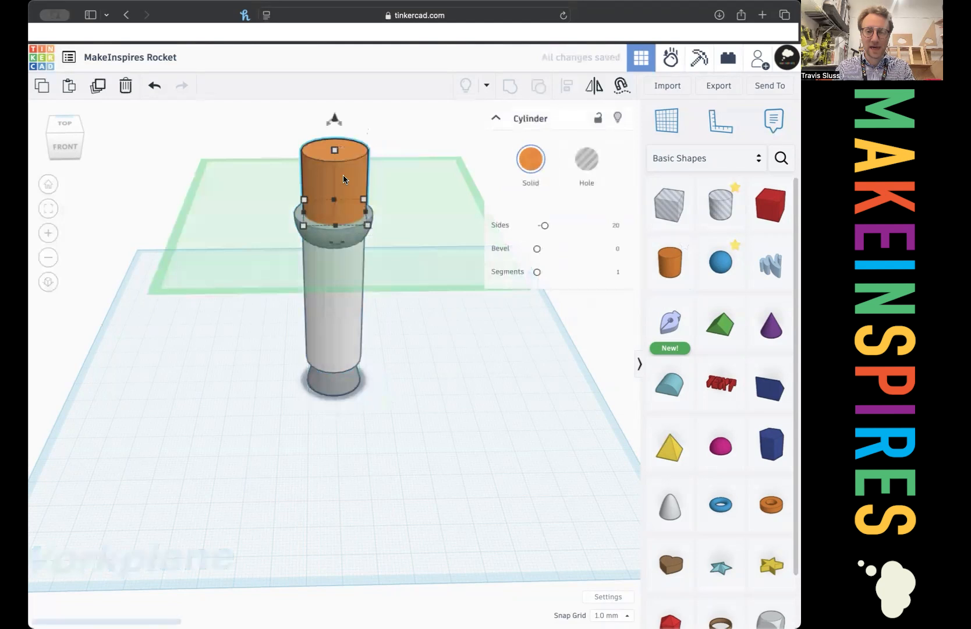
left_click_drag(334, 162, 334, 177)
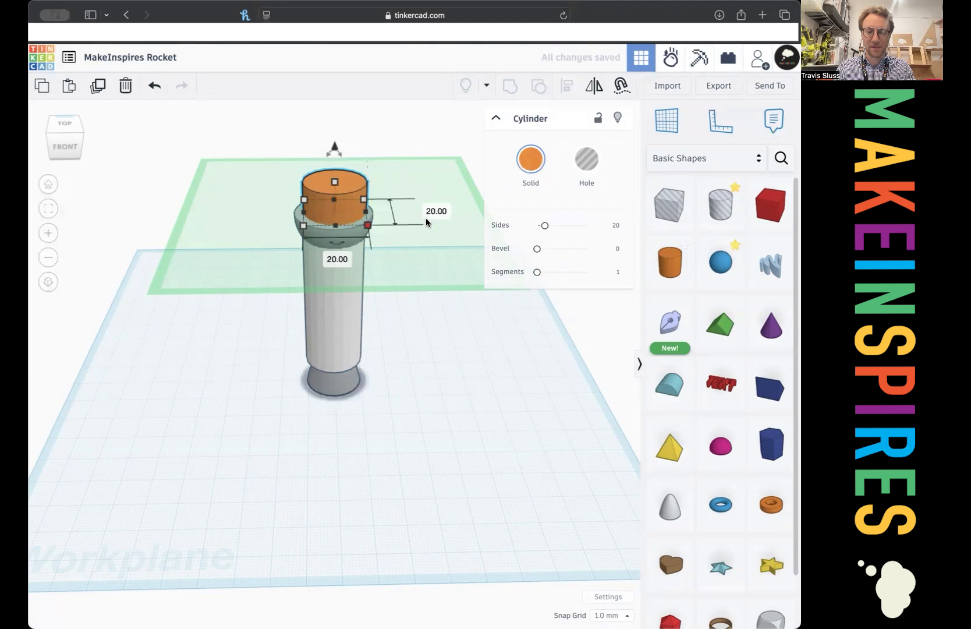
Set the top cylinder's length and width to 25 mm each and colour it gray
type("25")
key("Tab")
type("25")
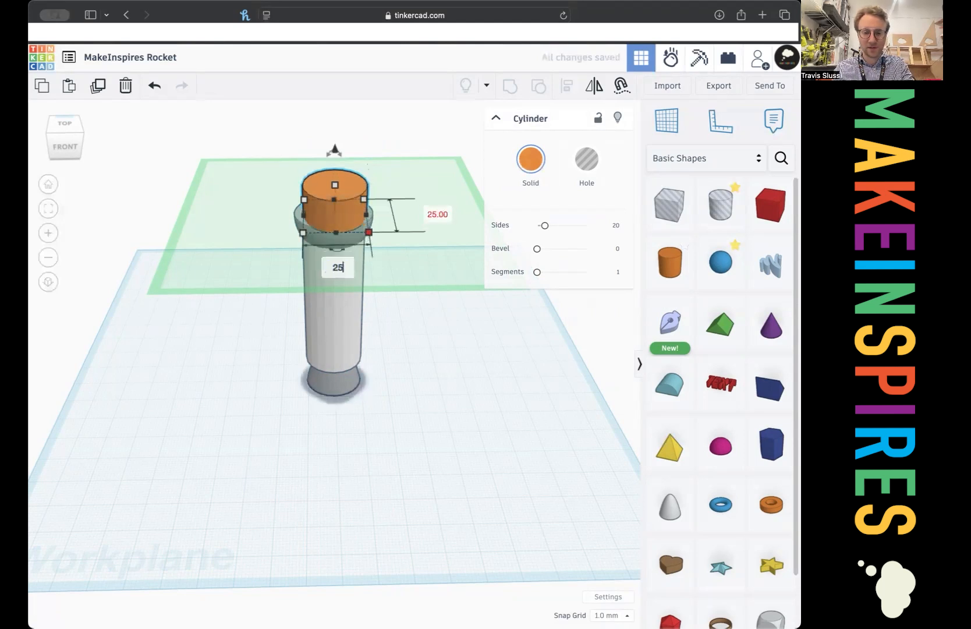
key("Return")
left_click(386, 181)
left_click(359, 190)
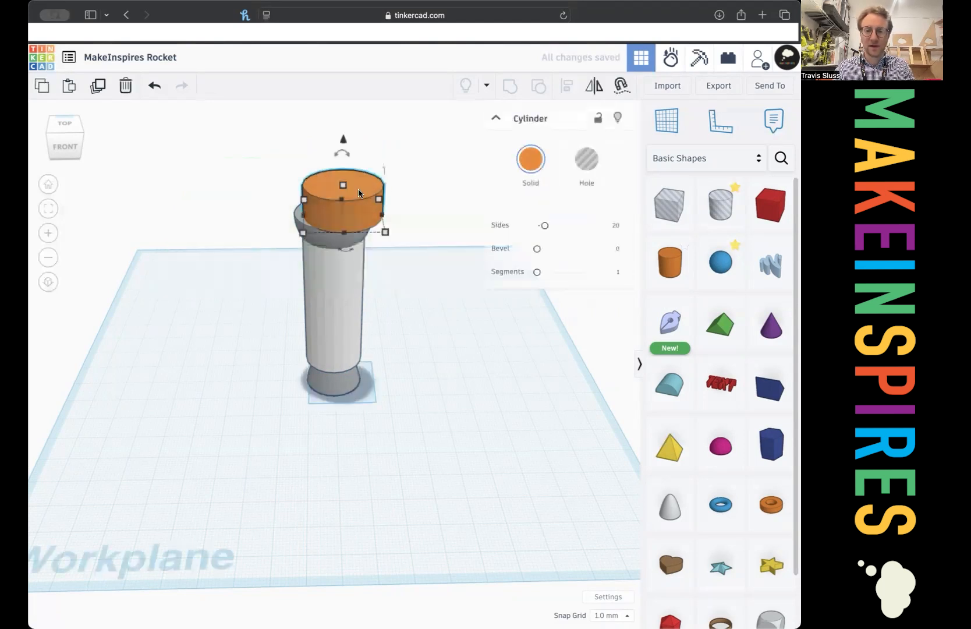
left_click(520, 153)
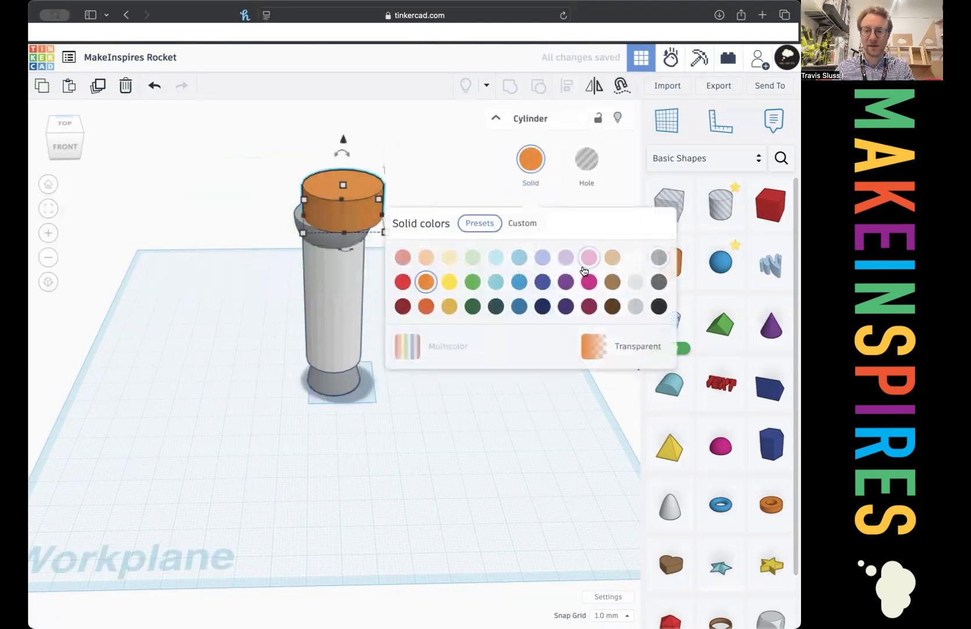
left_click(658, 256)
Align the top gray cylinder and the grouped body to their common center in both horizontal directions
key("super+a")
left_click(567, 85)
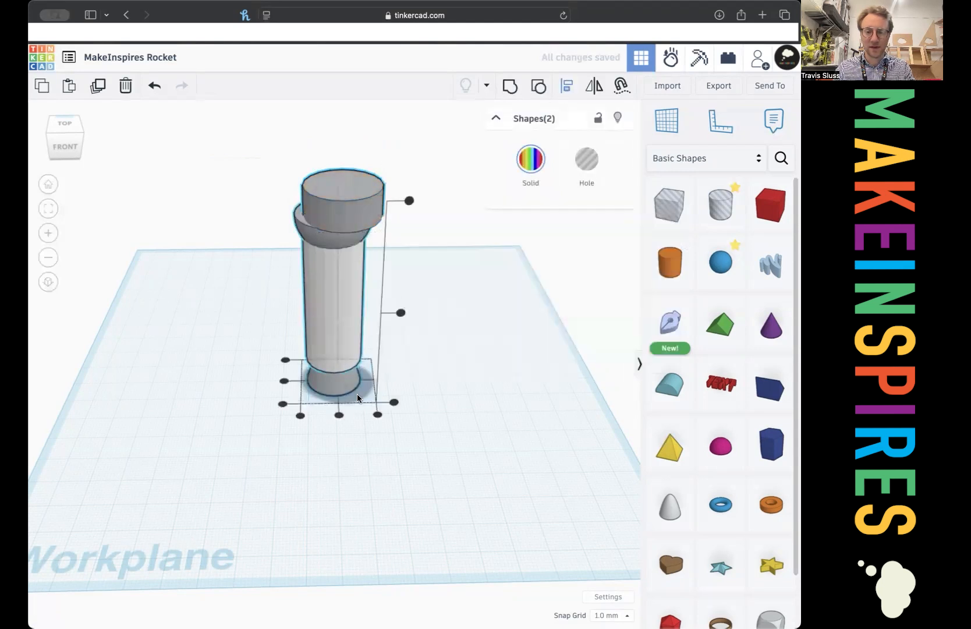
left_click(339, 415)
left_click(288, 381)
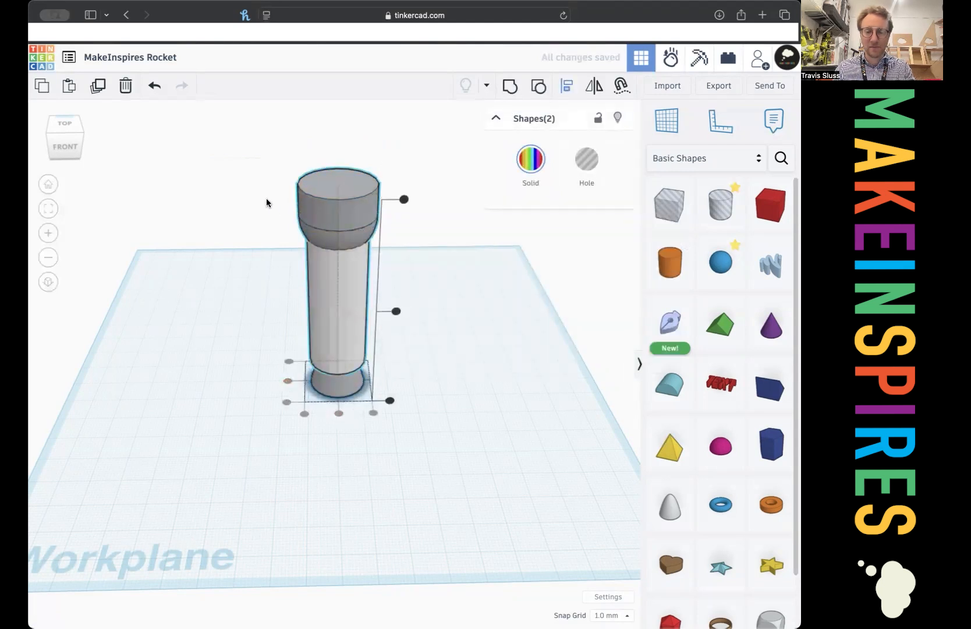
left_click(267, 203)
left_click_drag(273, 159, 404, 411)
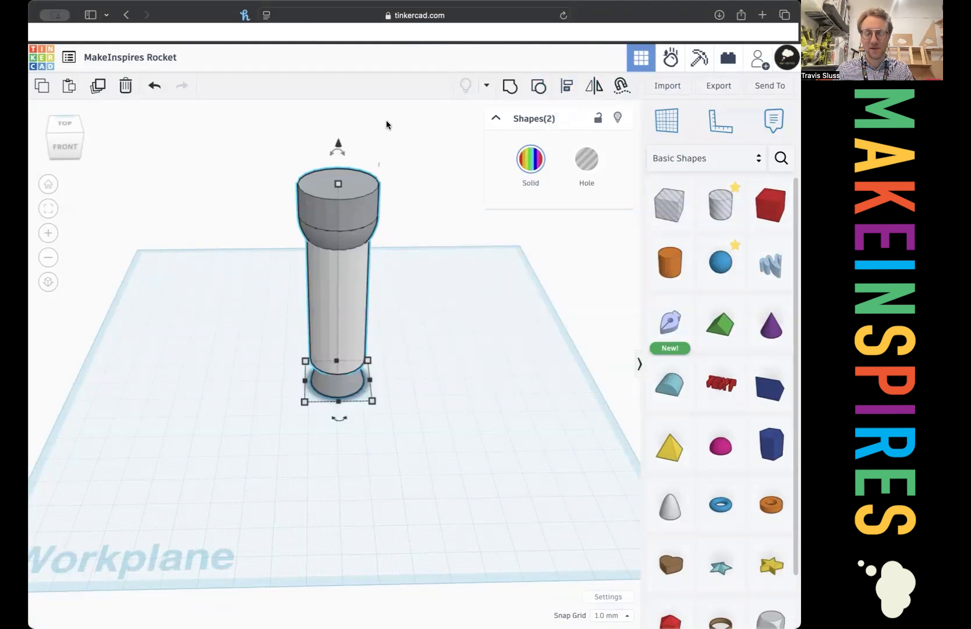
key("l")
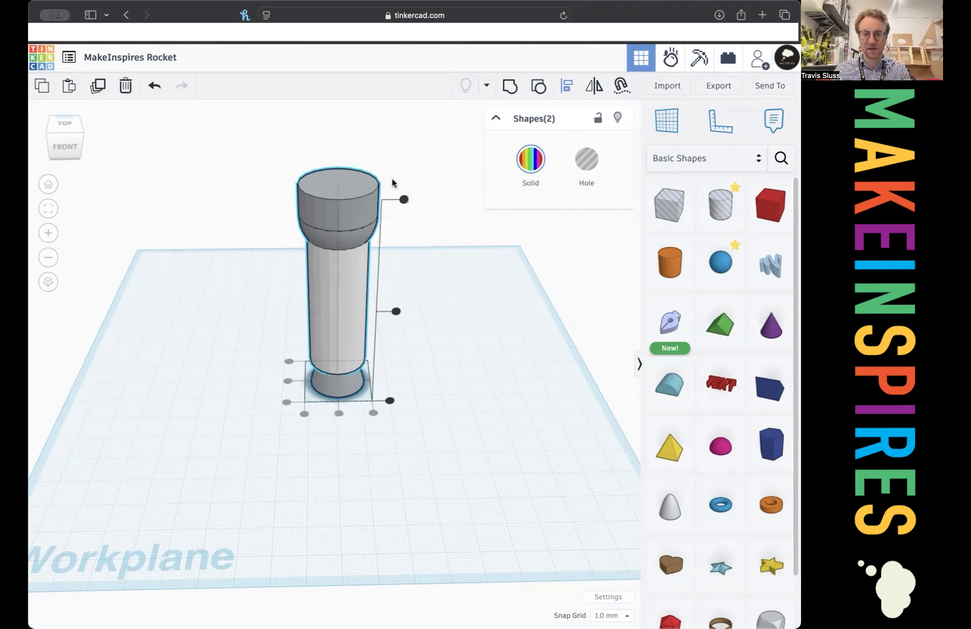
left_click(347, 156)
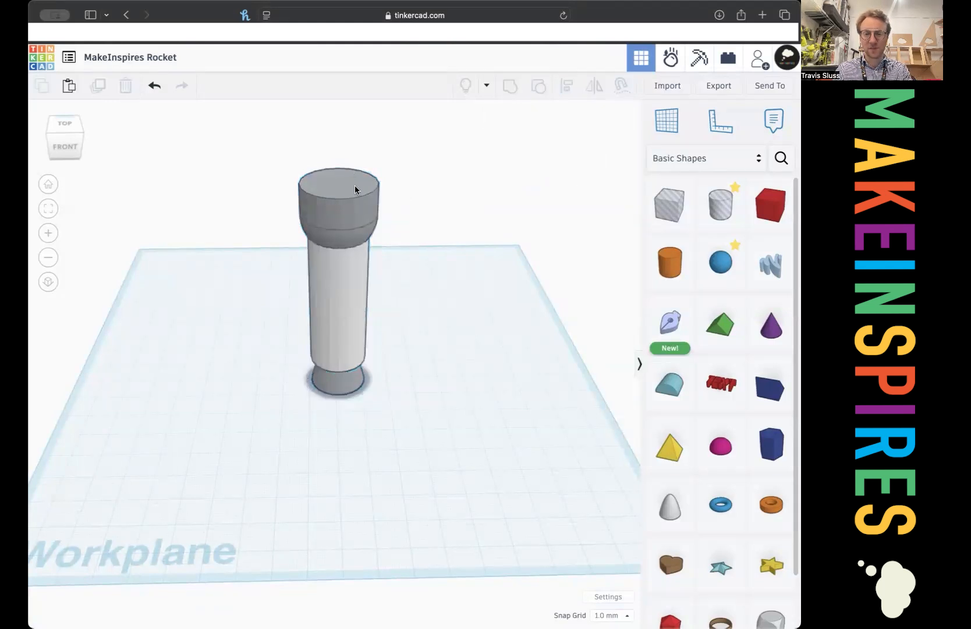
Add a paraboloid nose cone with a 25 by 25 mm base and position it over the top gray cylinder
left_click_drag(669, 506, 339, 179)
left_click(445, 180)
type("25")
key("Tab")
type("25")
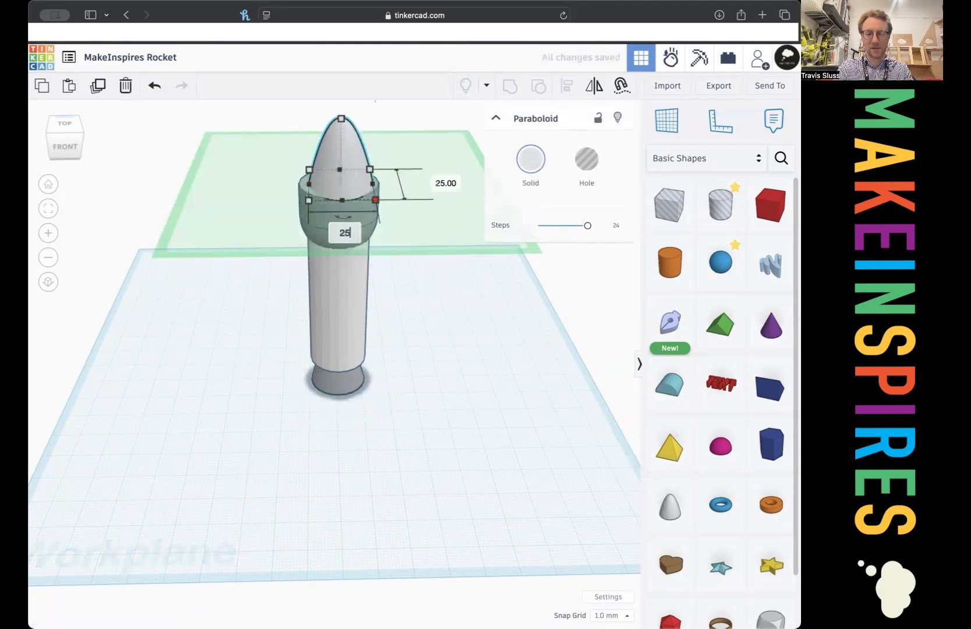
key("Return")
left_click(286, 157)
left_click_drag(367, 163, 356, 165)
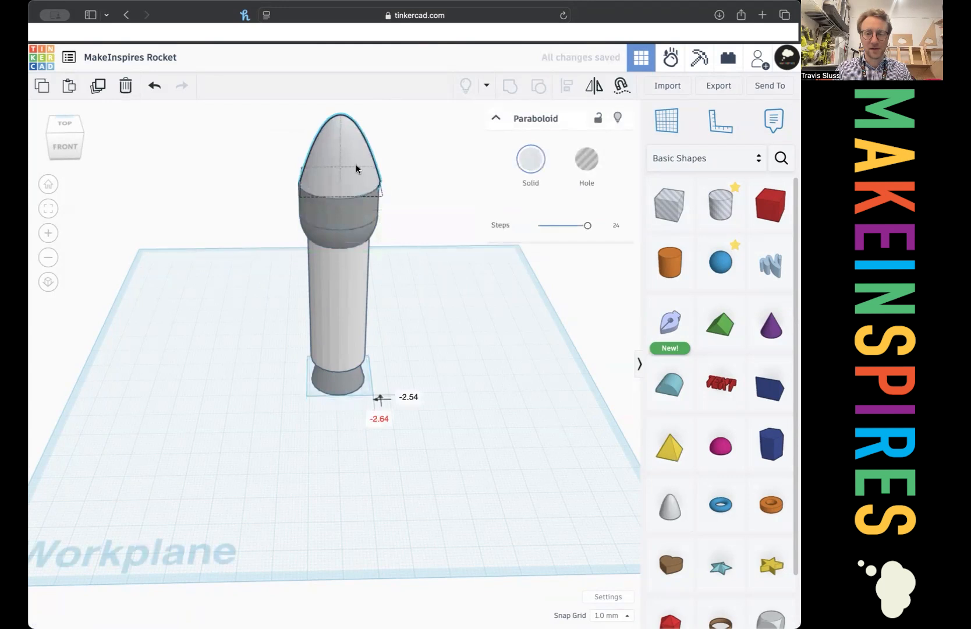
left_click(344, 383)
left_click(341, 273)
left_click(439, 305)
left_click(334, 297)
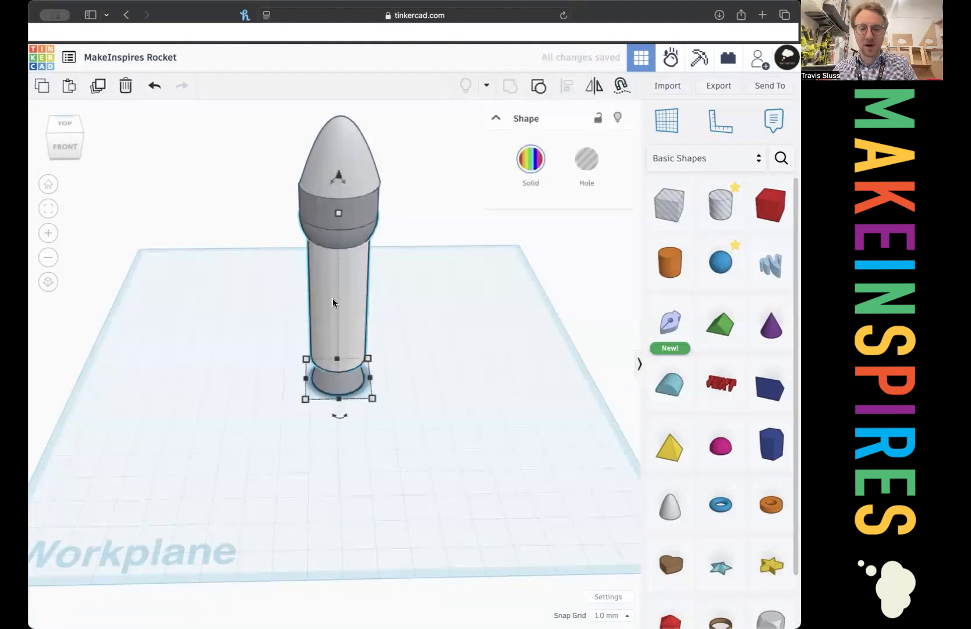
left_click(380, 304)
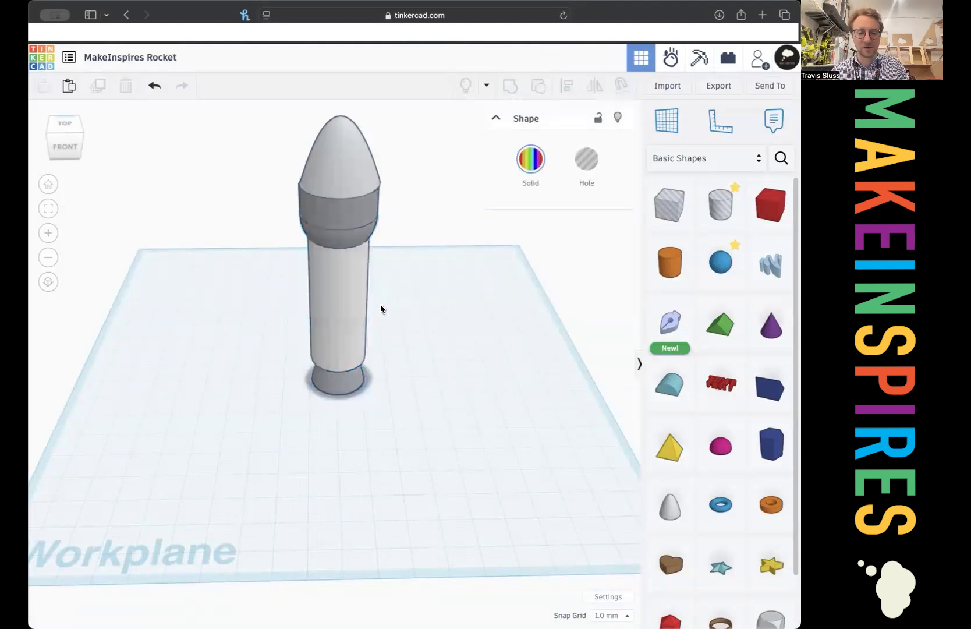
left_click(336, 297)
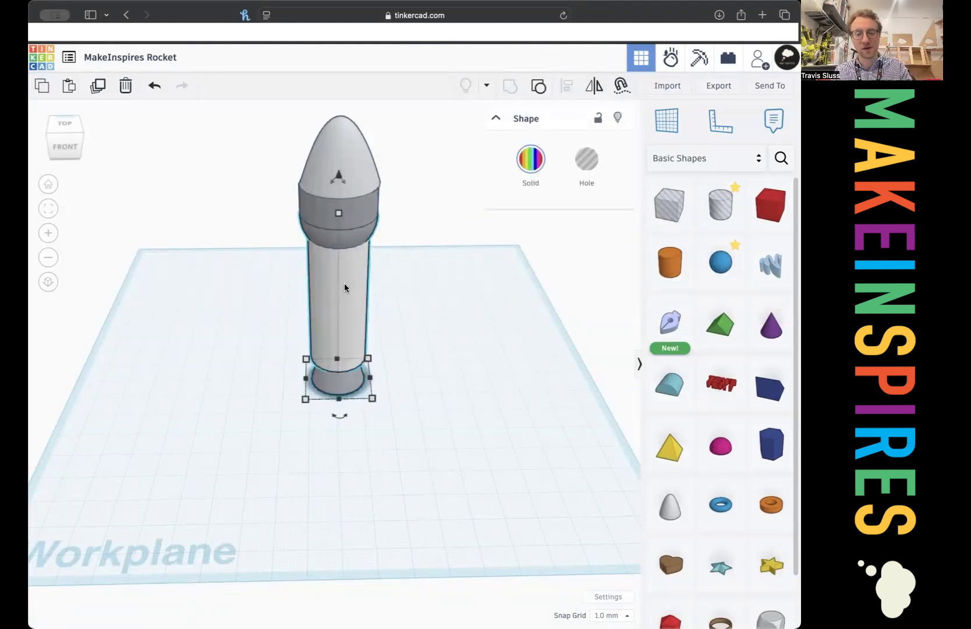
left_click(365, 210)
left_click(358, 238)
left_click(365, 215)
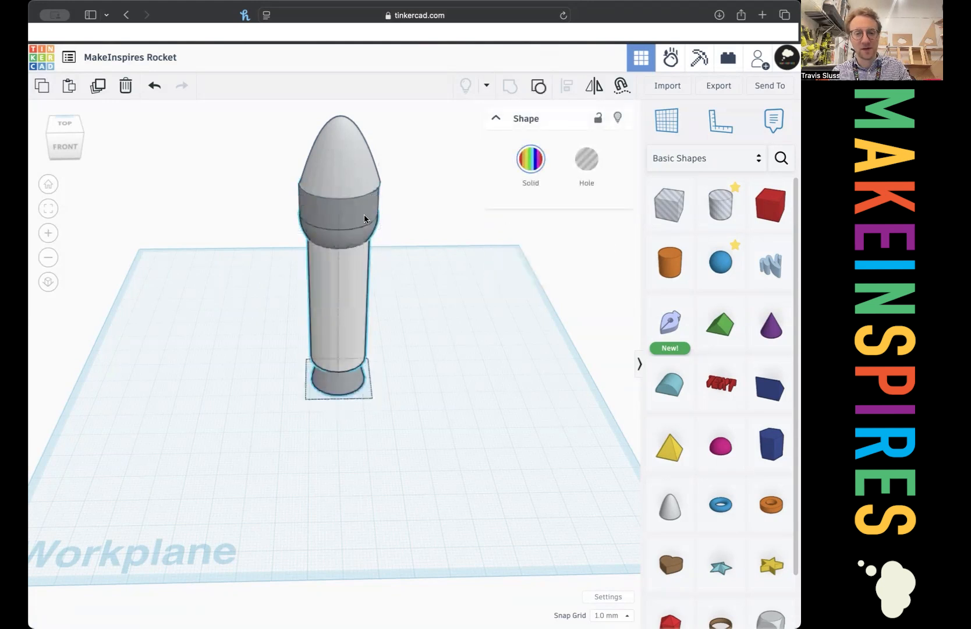
left_click(363, 236)
left_click(363, 209)
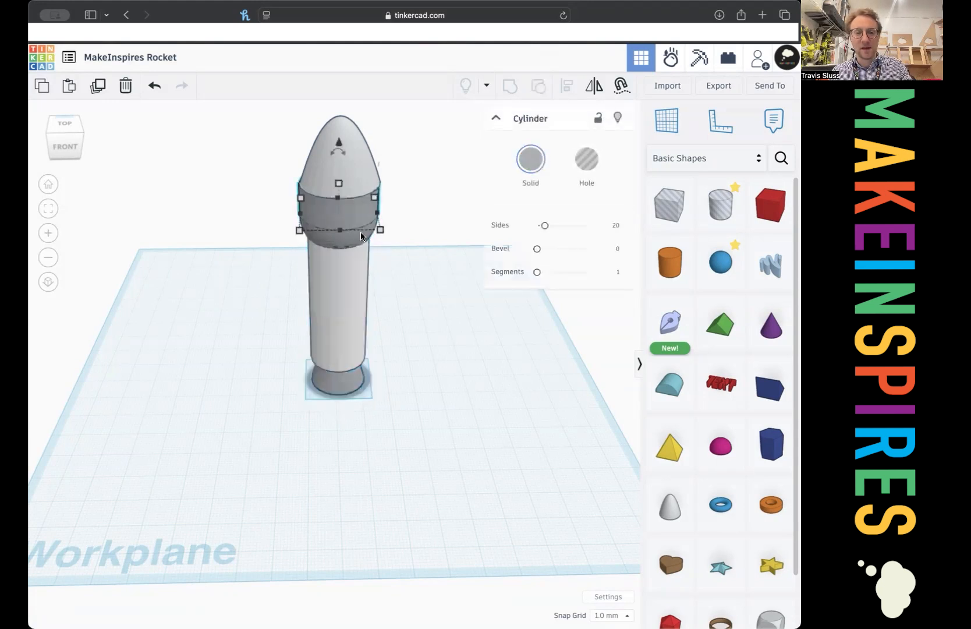
left_click(361, 231)
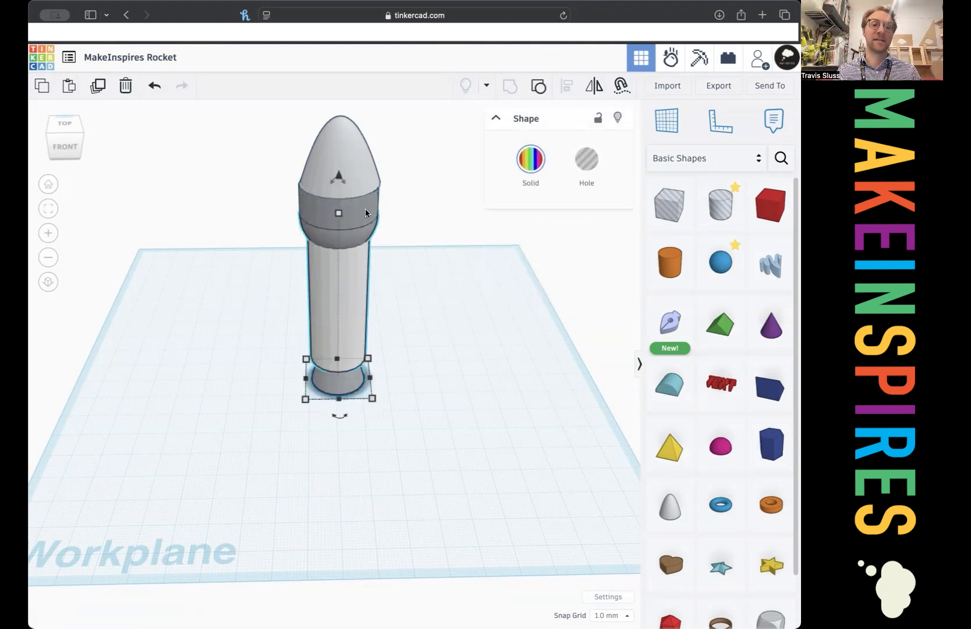
left_click(366, 200)
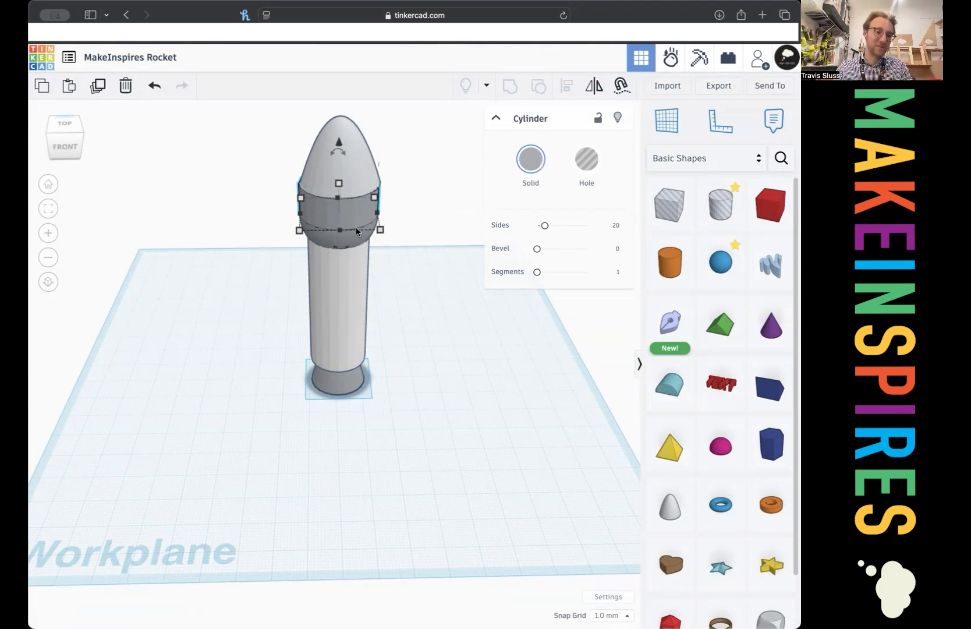
left_click(362, 151)
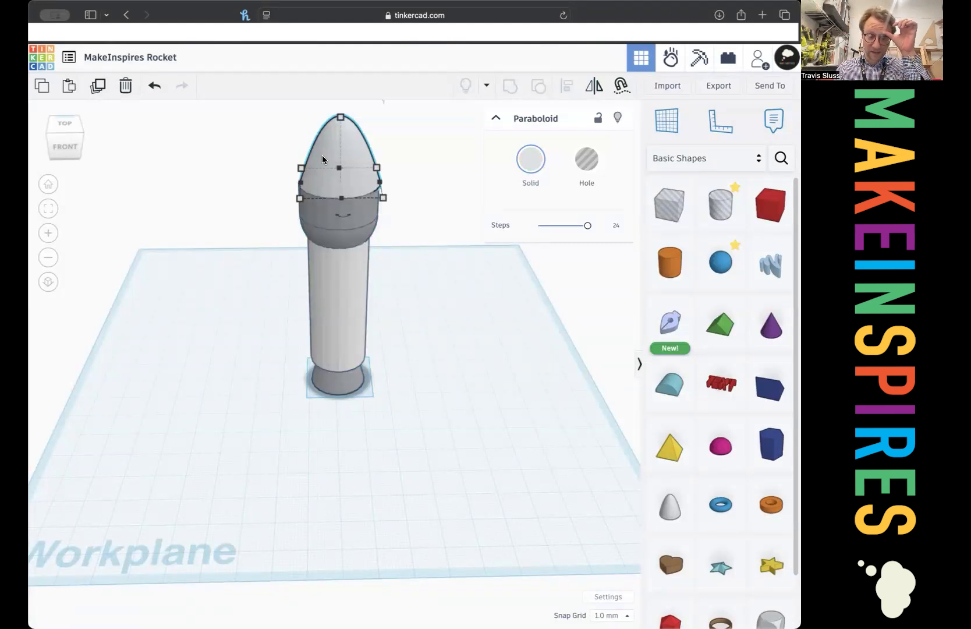
left_click(281, 168)
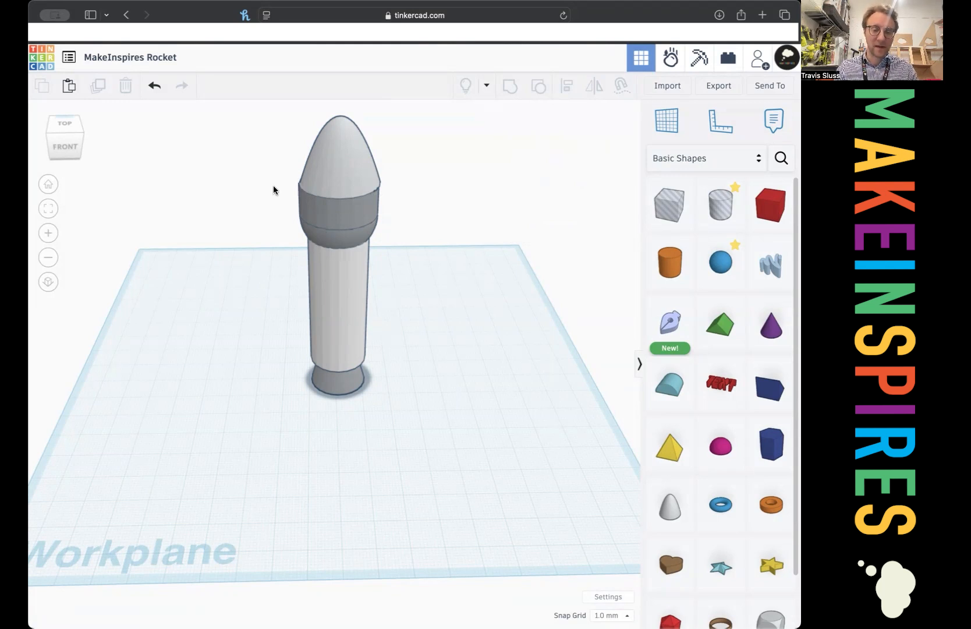
Move the upper gray cylinder, the grouped body and the paraboloid nose cone out of alignment with one another
mouse_move(223, 163)
right_mouse_down()
mouse_move(329, 167)
mouse_move(230, 160)
right_mouse_up()
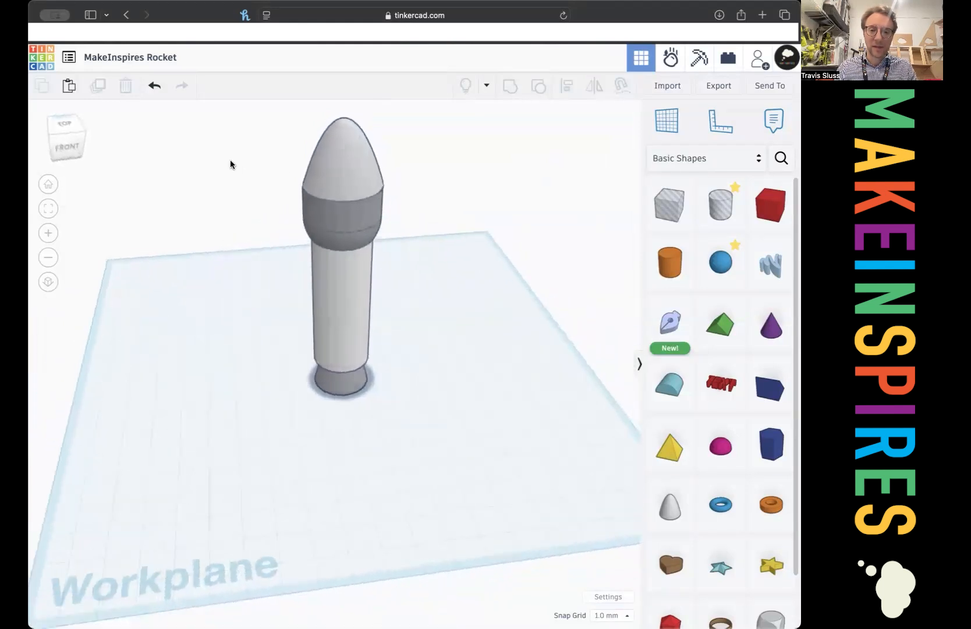
left_click(353, 211)
left_click_drag(351, 278, 356, 287)
left_click_drag(347, 156, 366, 151)
Ungroup the grouped lower body into its separate shapes
left_click(373, 234)
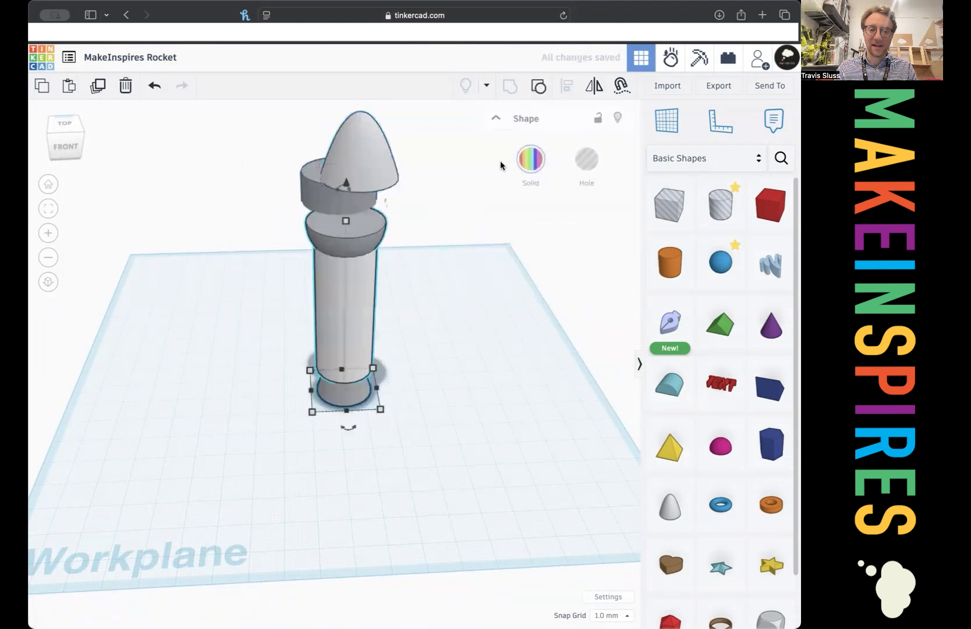
left_click(539, 87)
left_click(432, 303)
Shift the white body cylinder, upper gray cylinder and nose cone individually, moving the white cylinder well clear of the stack
left_click_drag(349, 307, 341, 306)
left_click(273, 333)
right_click_drag(274, 333, 323, 148)
left_click_drag(342, 232, 339, 195)
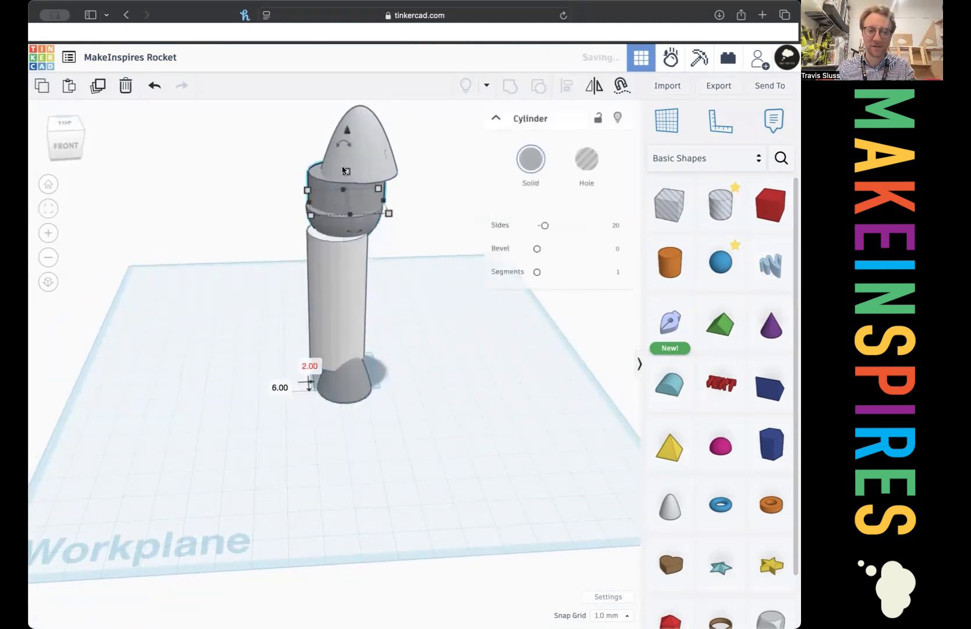
left_click_drag(365, 141, 358, 141)
left_click(377, 234)
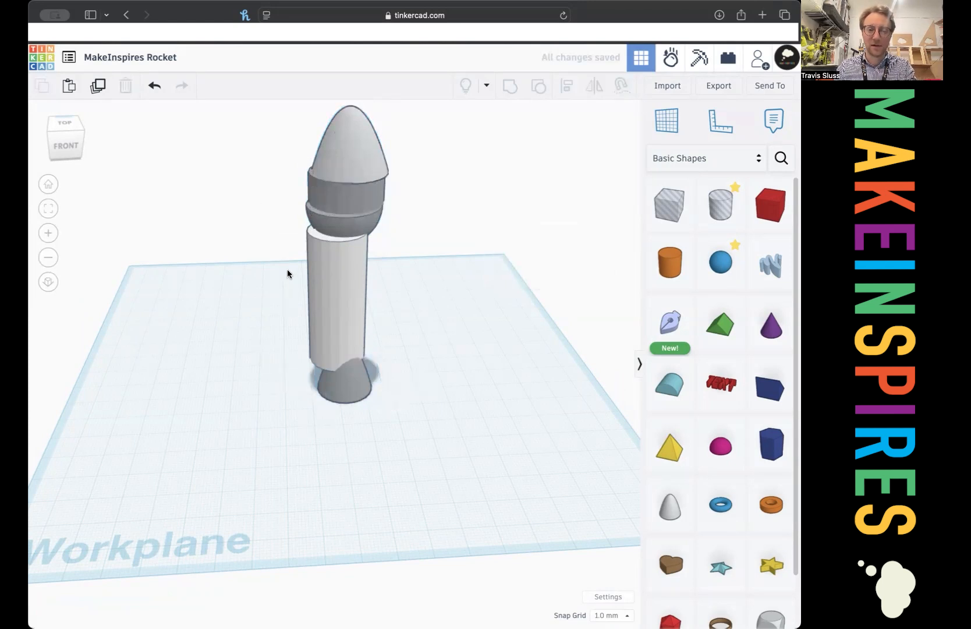
left_click_drag(262, 112, 427, 408)
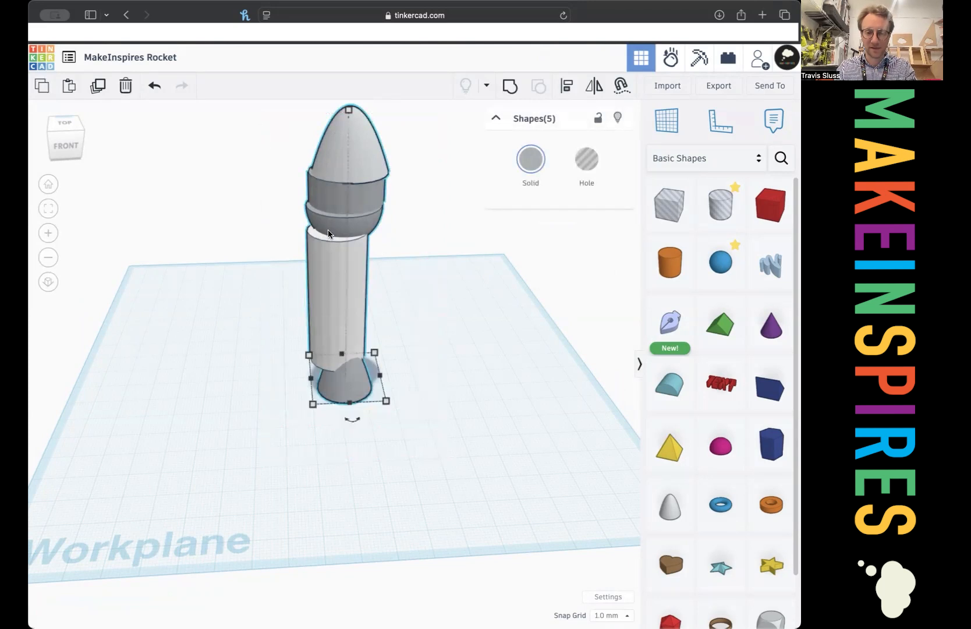
key("super+g")
left_click_drag(343, 309, 430, 292)
Select all five rocket parts and align them to their common center in both horizontal directions
left_click_drag(266, 429, 504, 89)
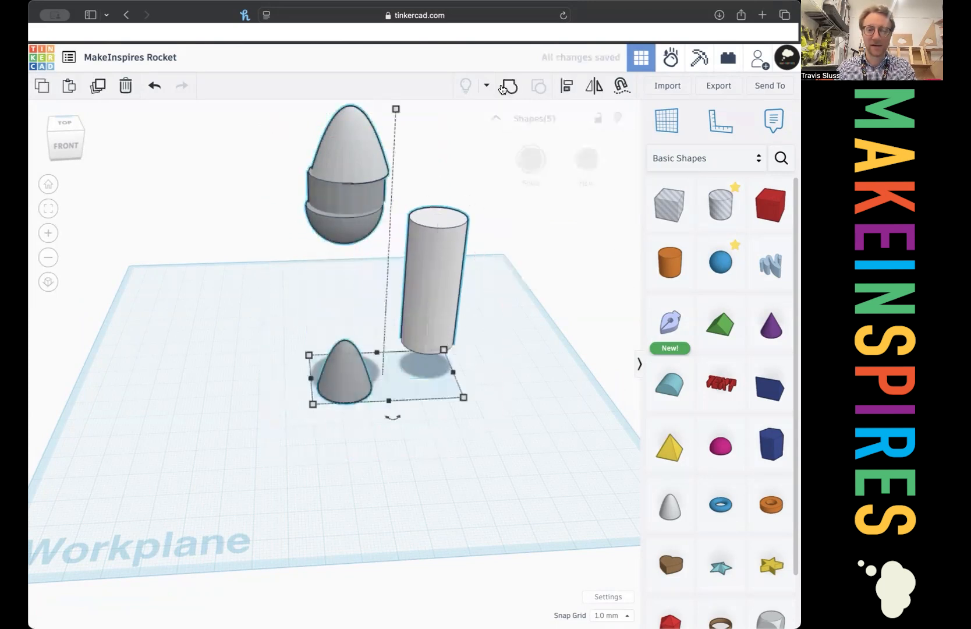
left_click(567, 86)
left_click(388, 411)
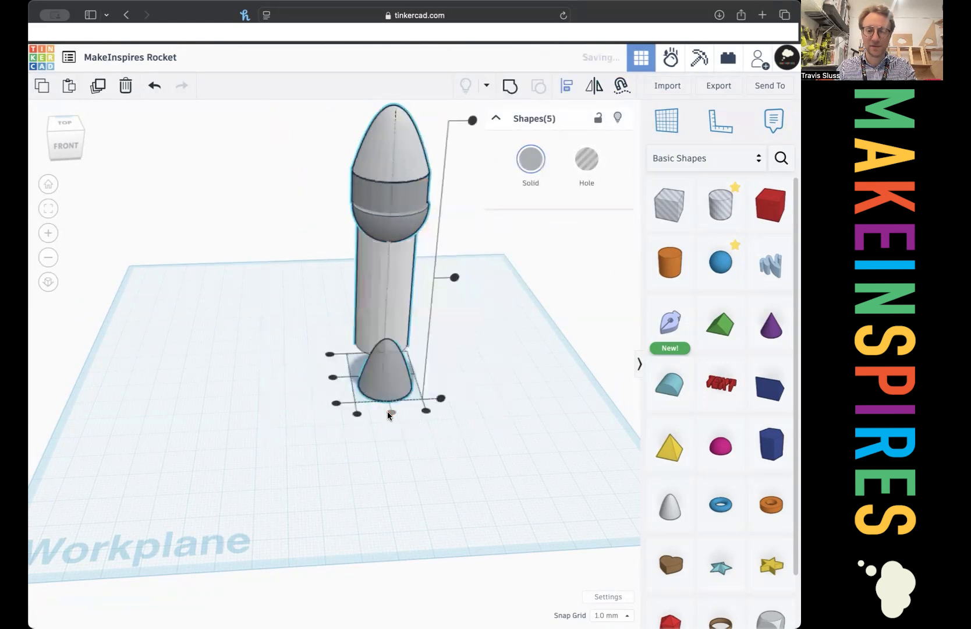
left_click(421, 287)
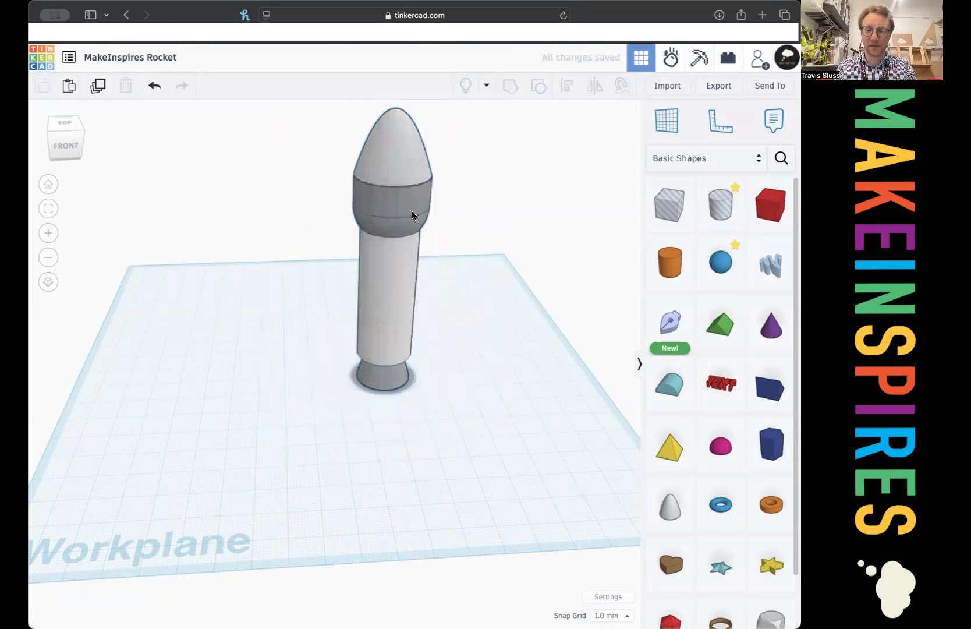
Raise the paraboloid nose cone slightly off the upper gray cylinder and shift it a little toward the front
left_click_drag(412, 217, 338, 314)
left_click(336, 175)
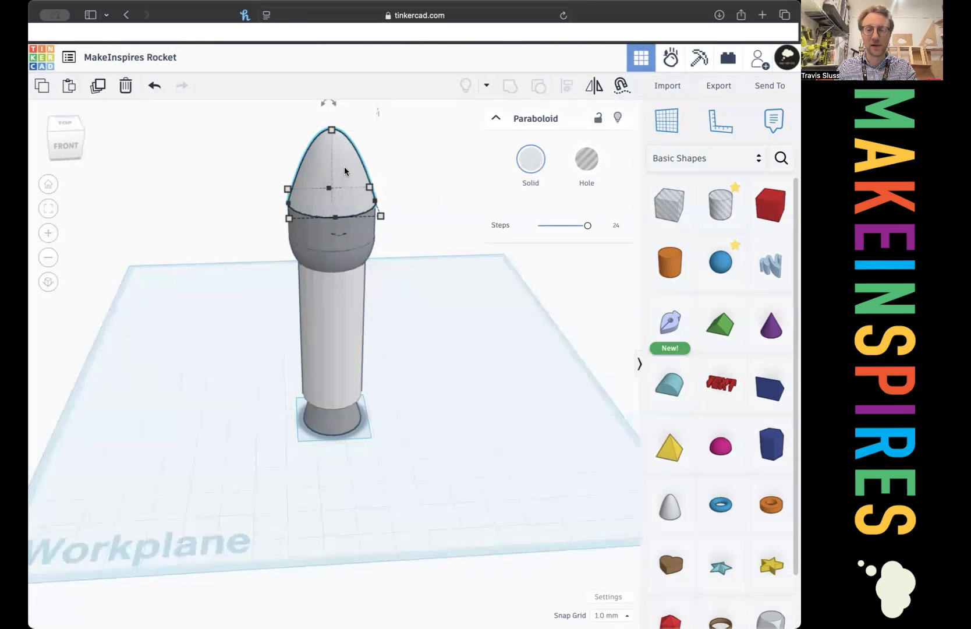
scroll(345, 167, "up", 1)
scroll(345, 167, "down", 2)
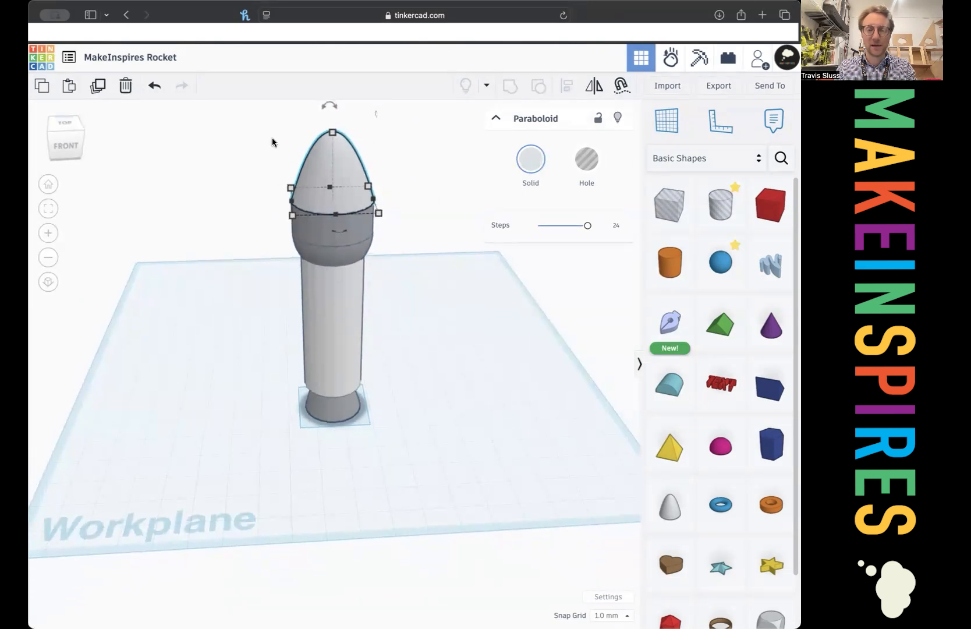
left_click(48, 185)
left_click_drag(319, 142, 318, 133)
left_click(408, 235)
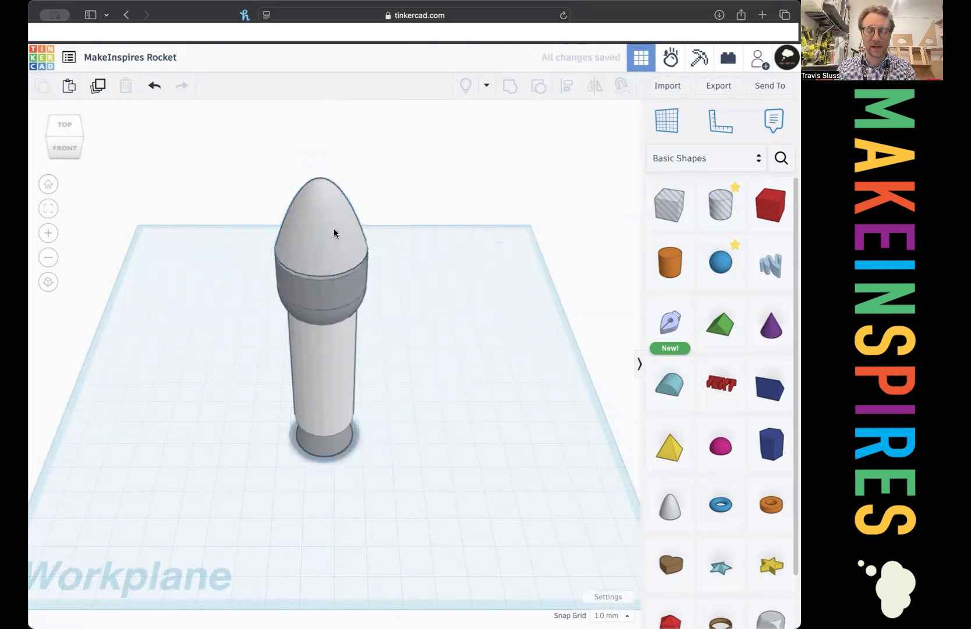
left_click_drag(321, 223, 321, 228)
left_click(334, 369)
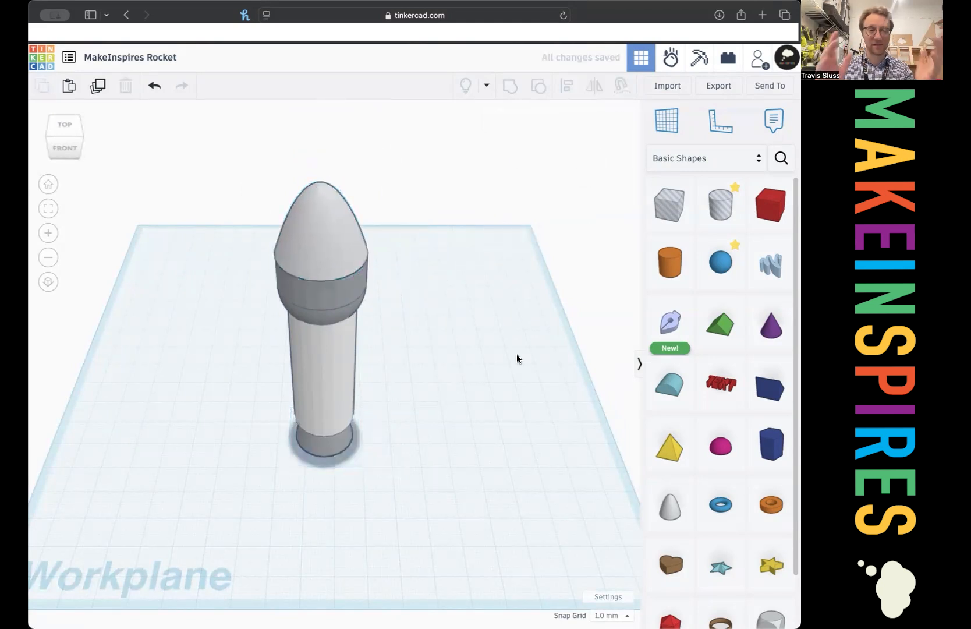
Examine the joint between the nose cone and the upper gray cylinder from the front at a low angle
left_click(65, 145)
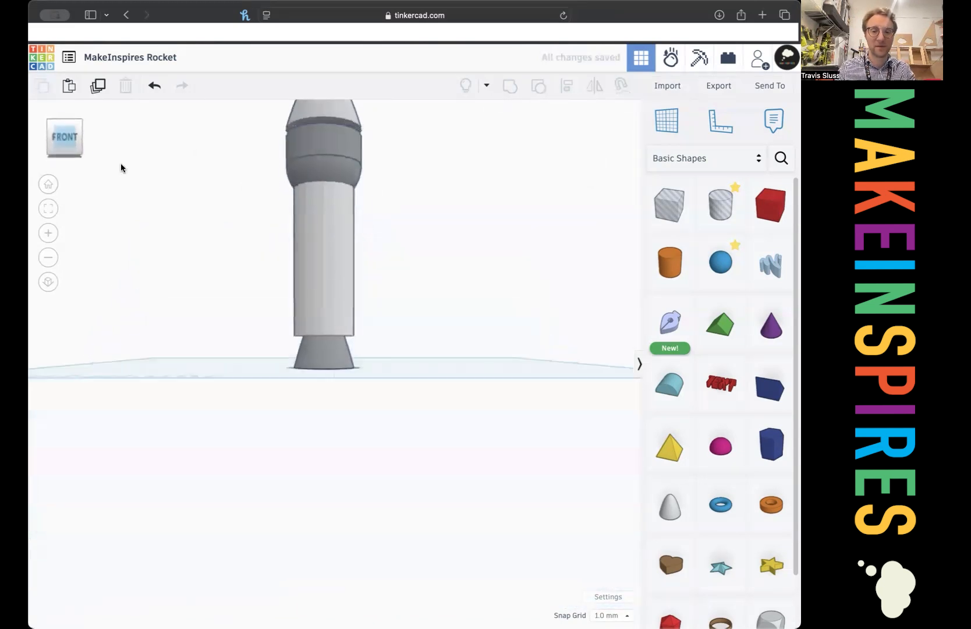
right_click_drag(277, 138, 260, 182)
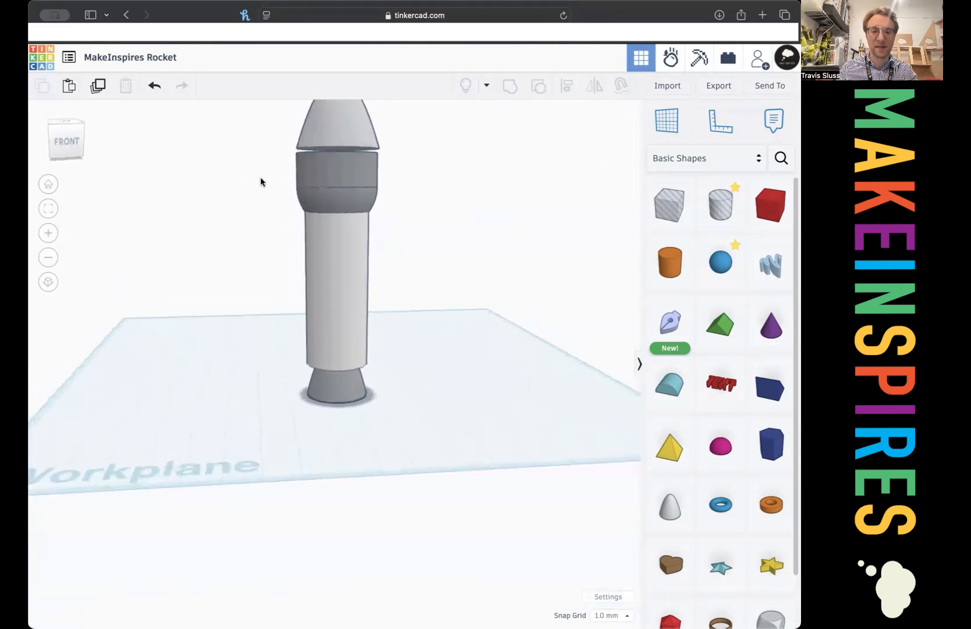
left_click(330, 139)
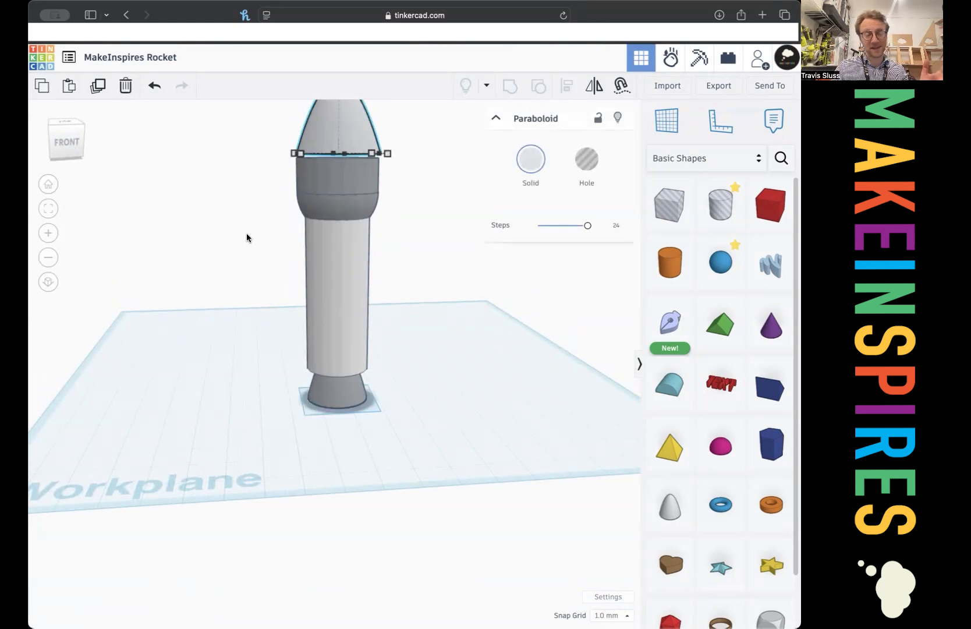
left_click(240, 220)
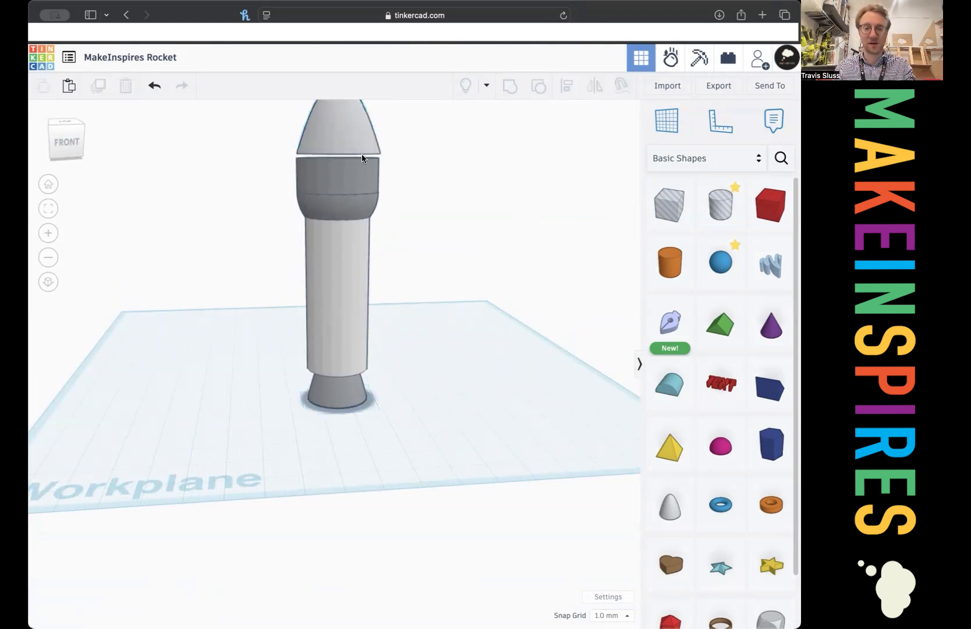
left_click(348, 136)
left_click(335, 175)
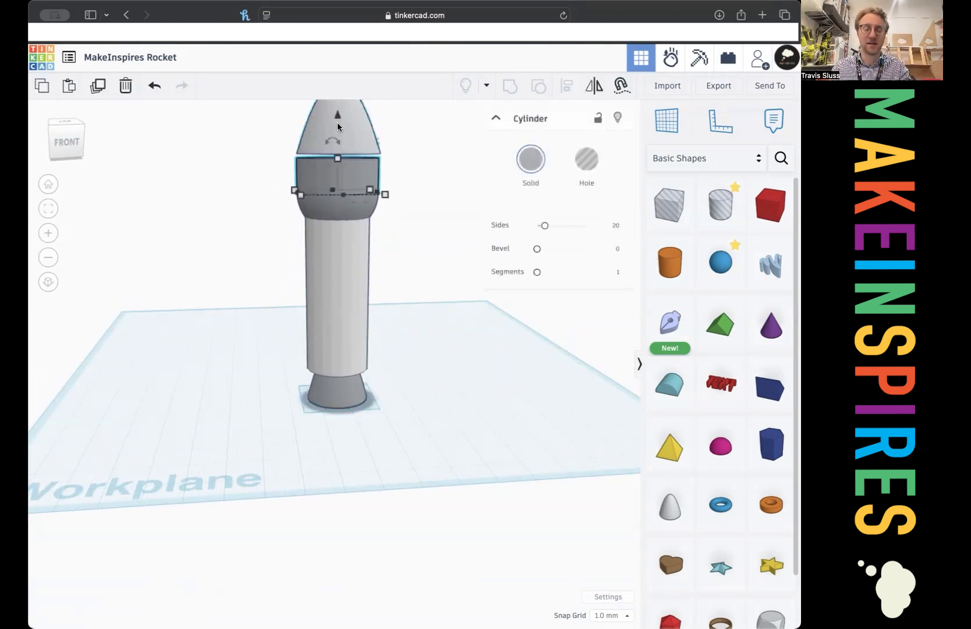
left_click(315, 137)
left_click(327, 179)
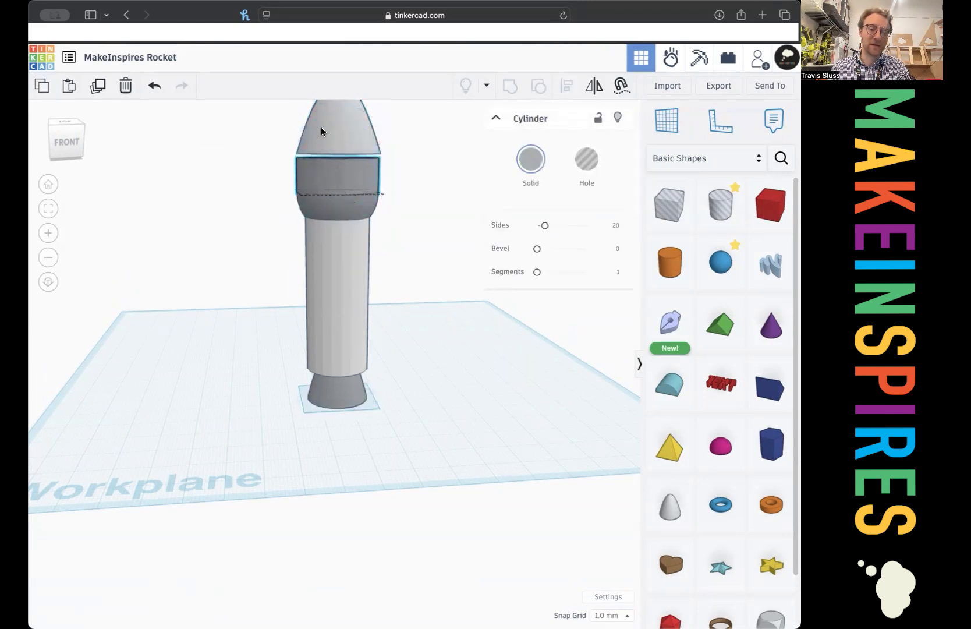
left_click(320, 128)
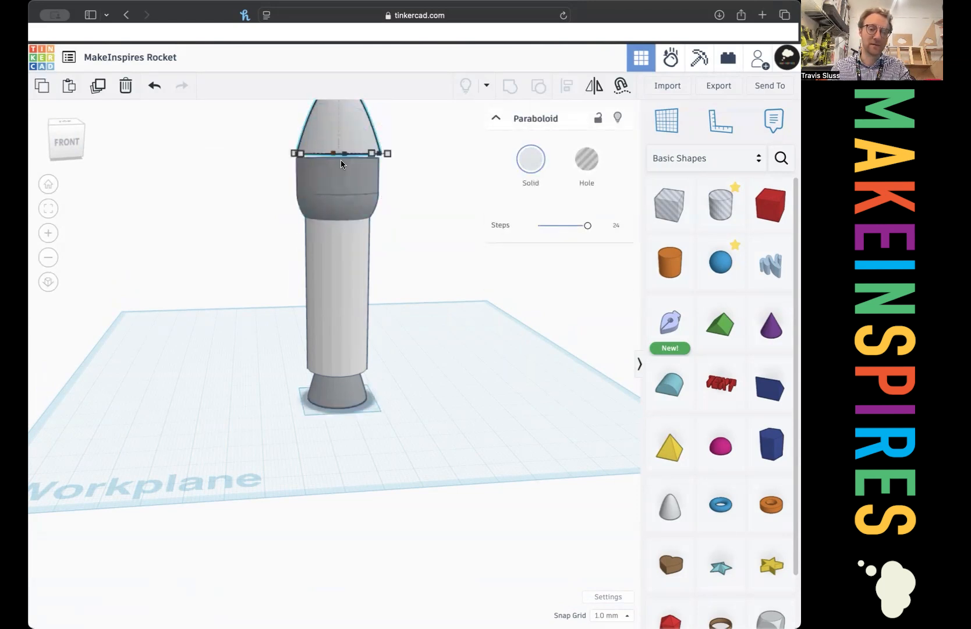
Lower the nose cone into the upper gray cylinder and move it 2 mm back over the rocket's center
left_click(50, 185)
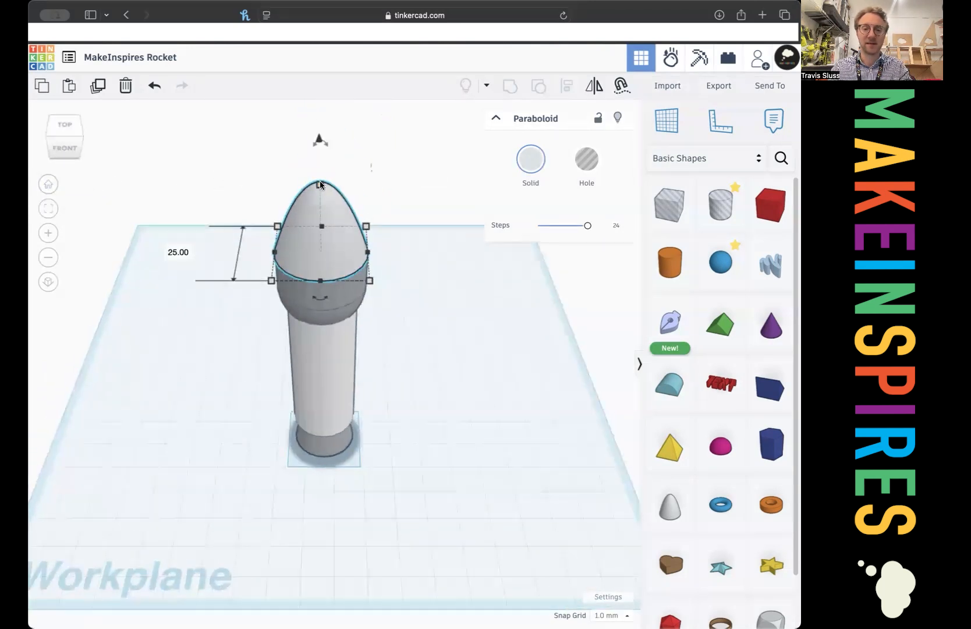
left_click_drag(319, 142, 319, 152)
left_click_drag(334, 244, 334, 242)
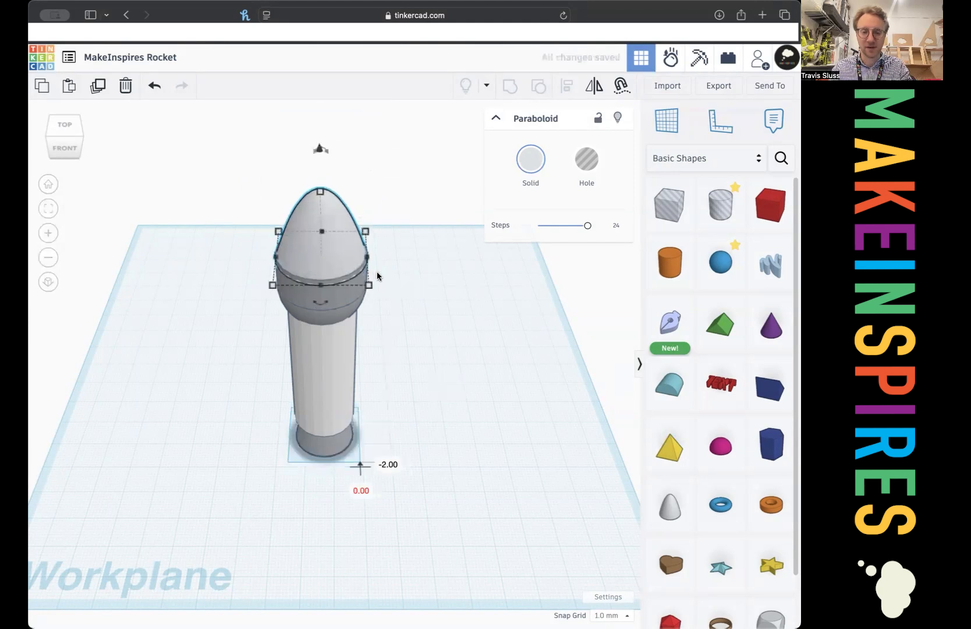
left_click(396, 329)
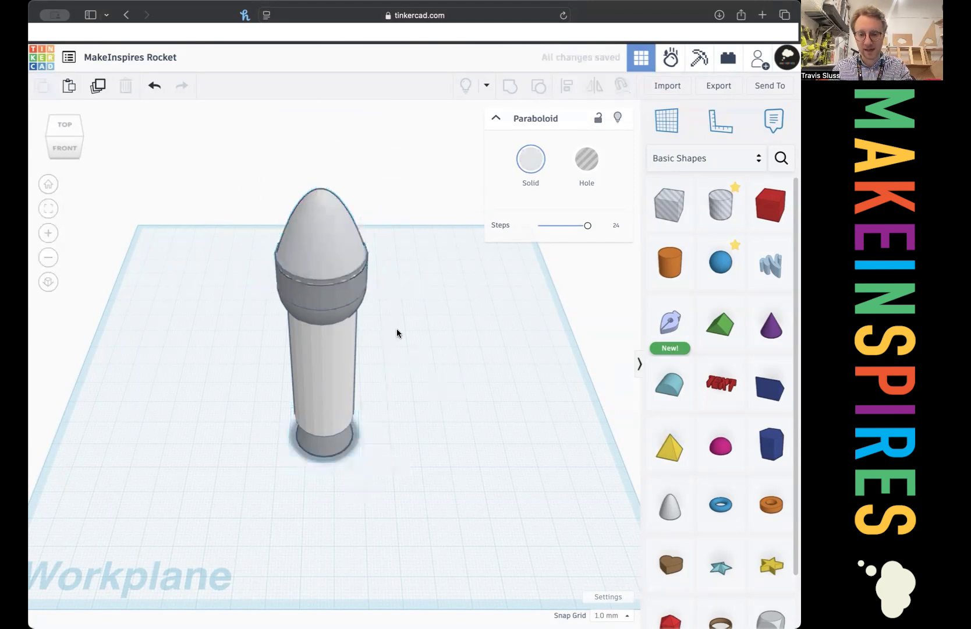
Raise the nose cone 2 mm so its base sits 79 mm above the workplane on the upper gray cylinder
left_click(329, 469)
left_click(333, 225)
left_click(418, 213)
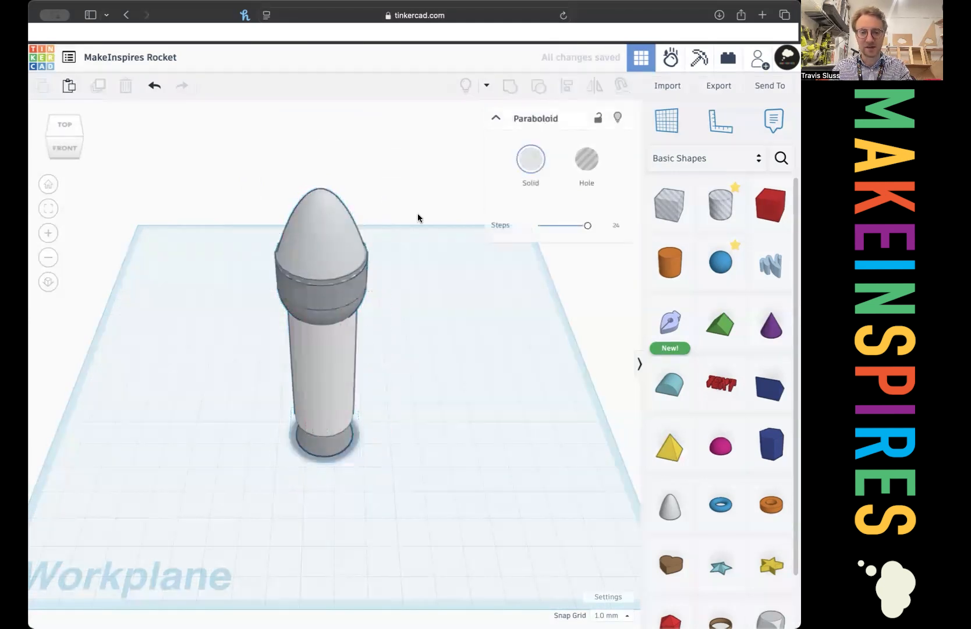
left_click(322, 229)
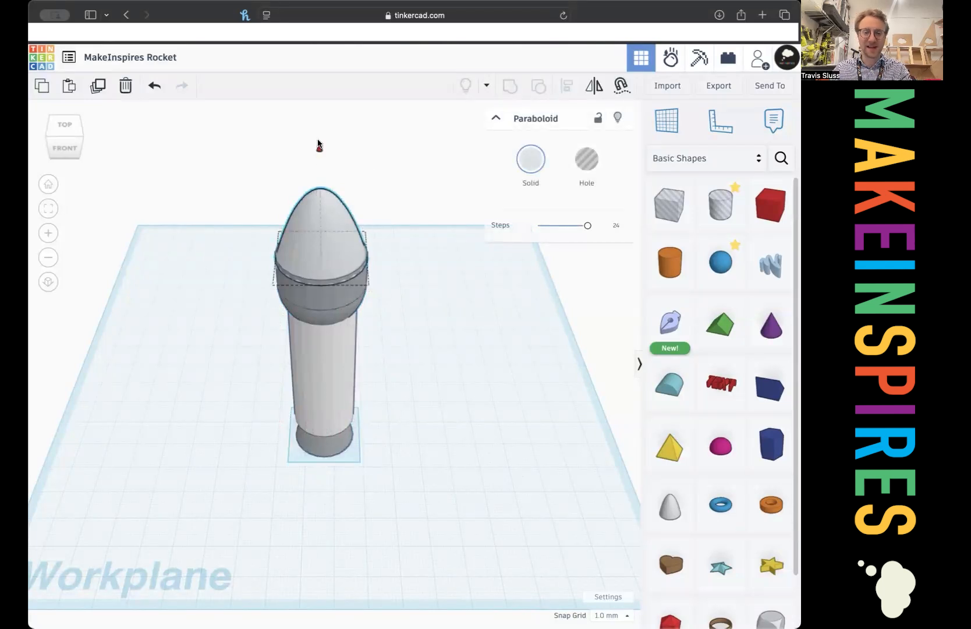
left_click_drag(318, 144, 319, 139)
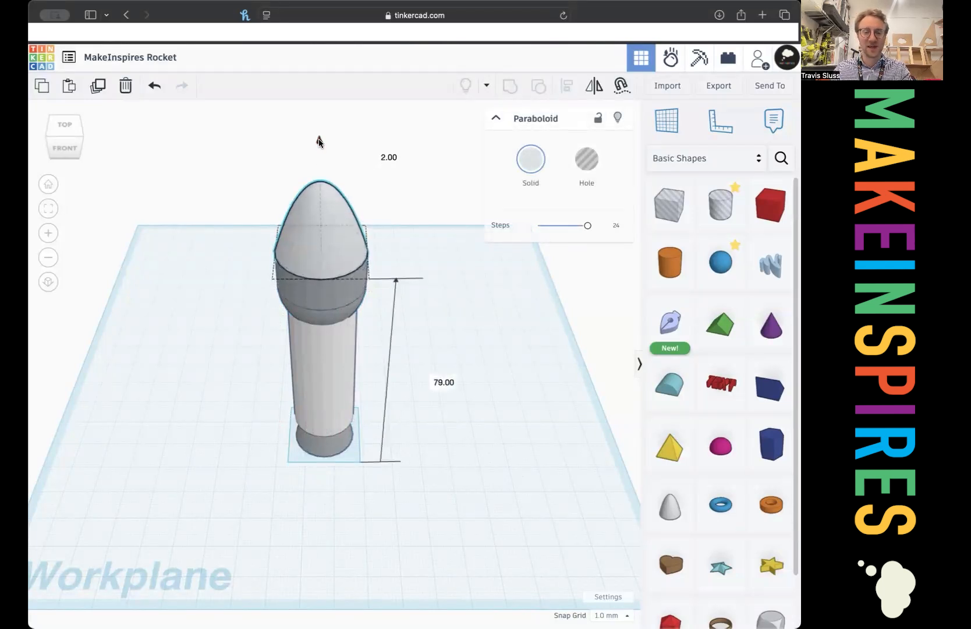
left_click(228, 247)
Select all five rocket parts, check their center alignment, and group them into one solid
right_click_drag(258, 258, 238, 262)
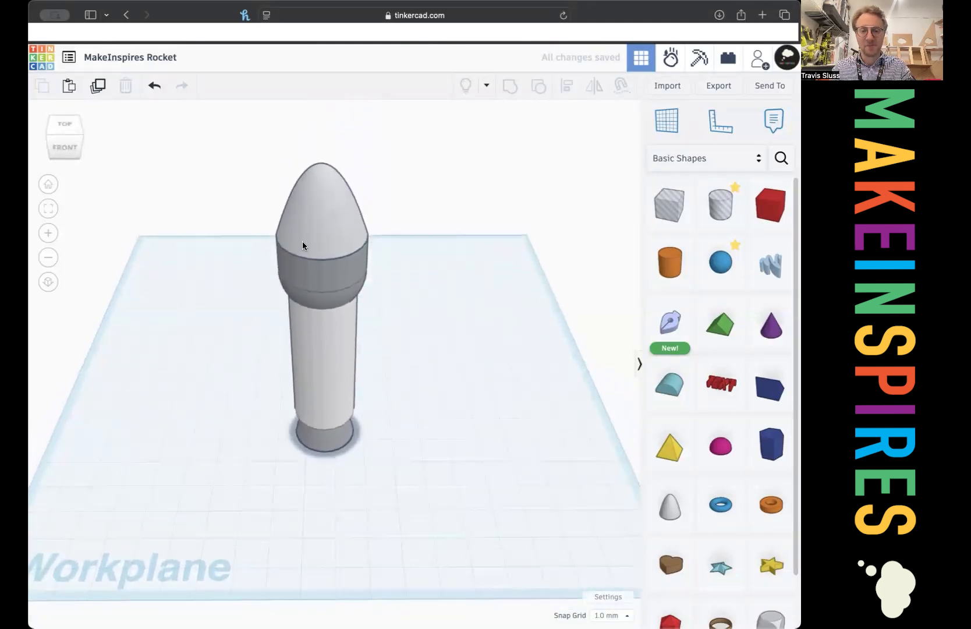
left_click_drag(227, 170, 445, 523)
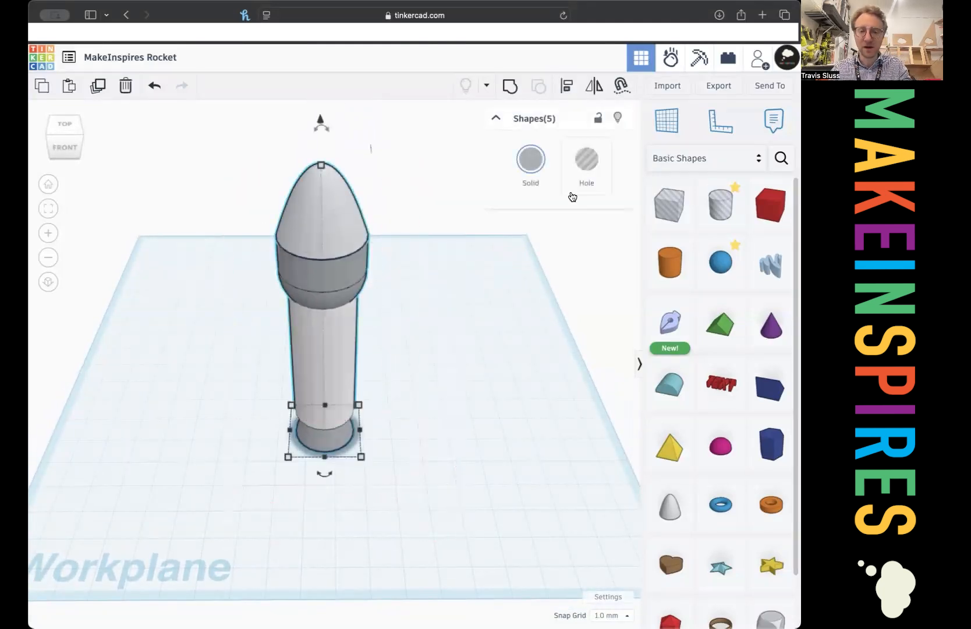
left_click(567, 86)
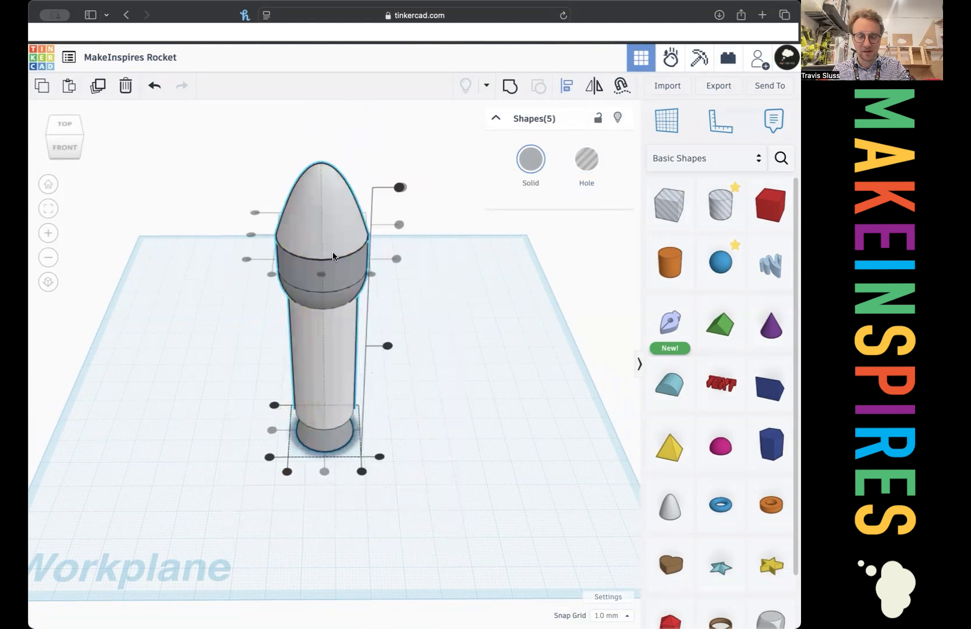
left_click(509, 86)
left_click(433, 213)
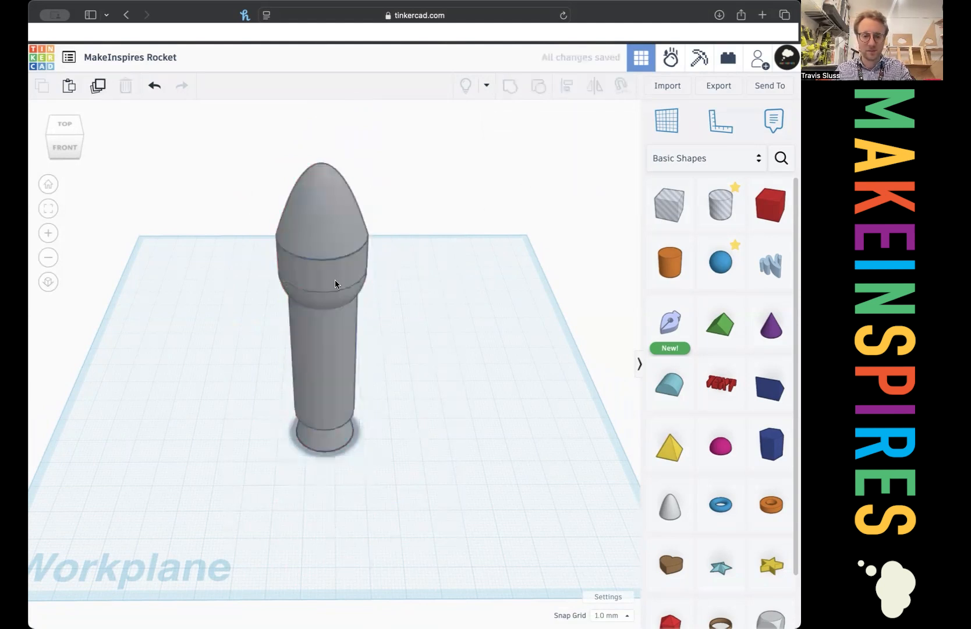
Show the grouped rocket's parts in their original colors by turning on the Multicolor option
left_click(336, 282)
left_click(530, 159)
left_click(446, 357)
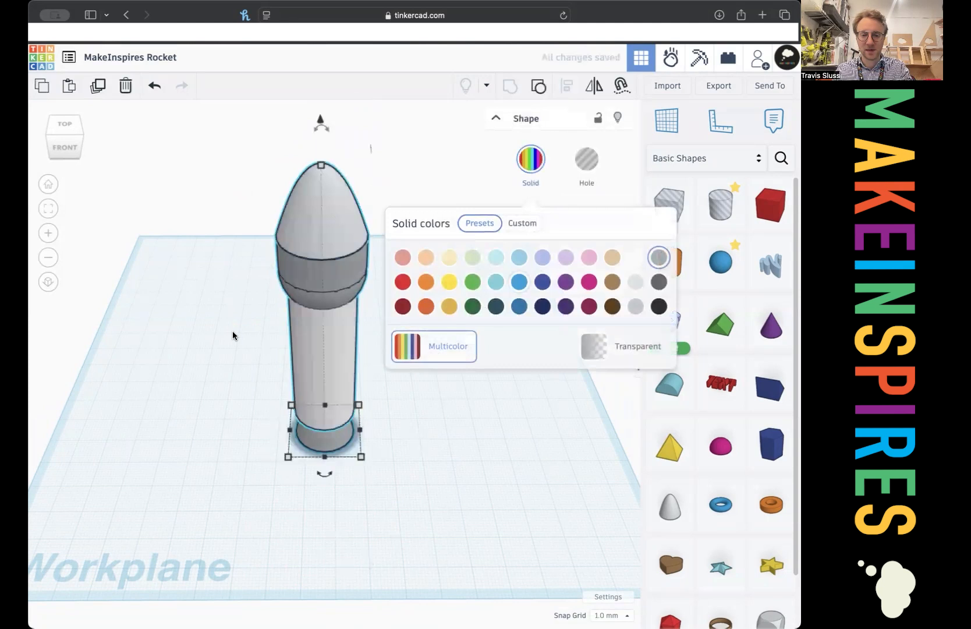
left_click(180, 267)
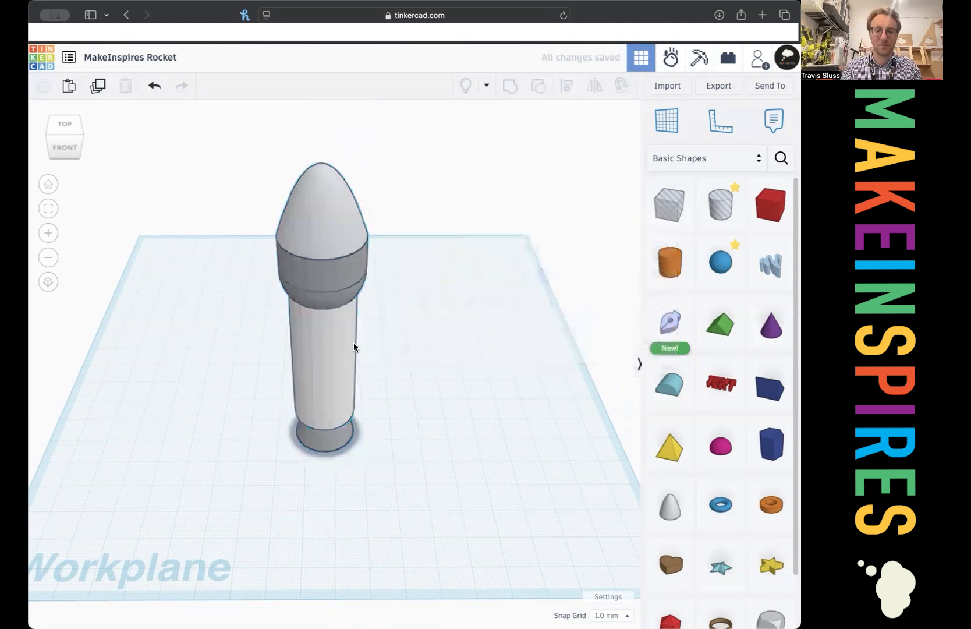
left_click(317, 344)
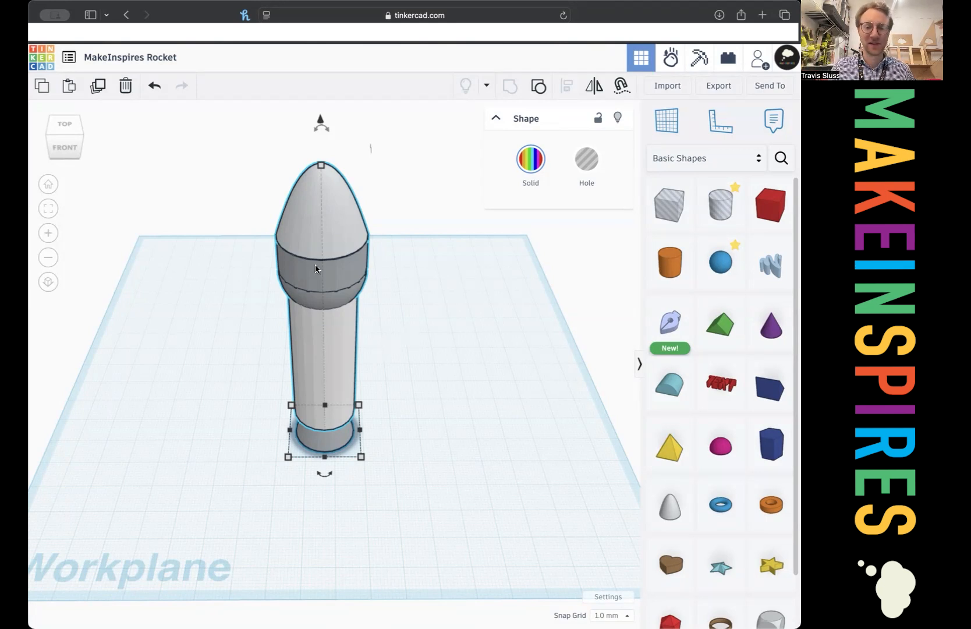
left_click(440, 319)
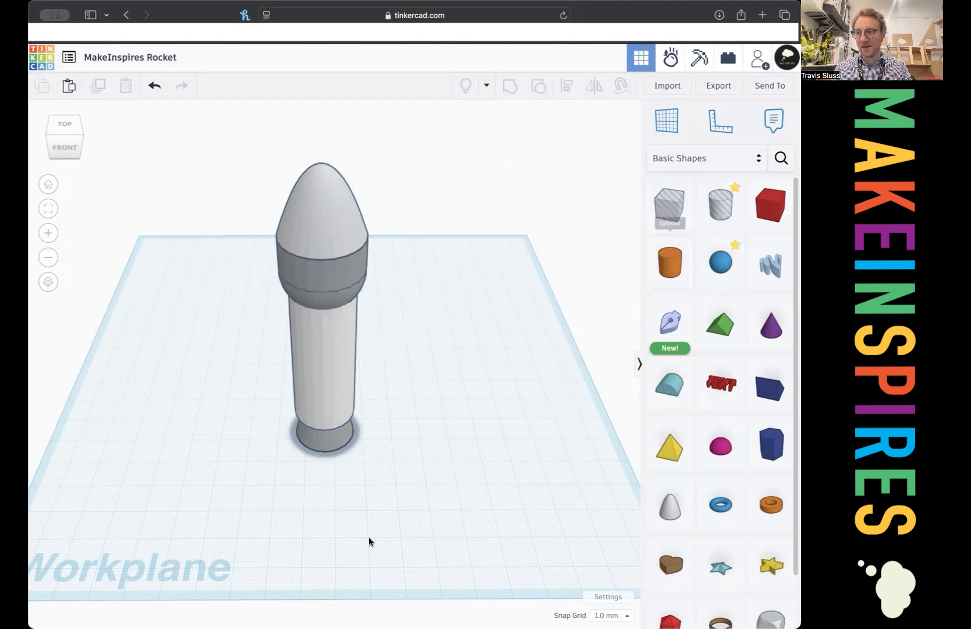
Duplicate the grouped rocket, shifting the copy to the right beside the original, and delete that copy
left_click(301, 417)
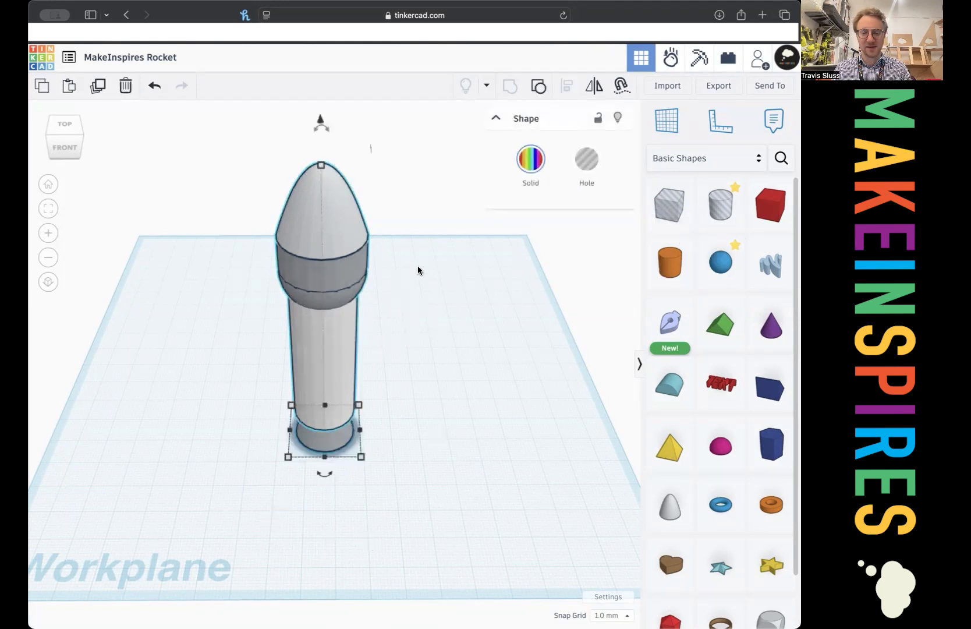
left_click(99, 87)
key("shift+Right")
key("shift+Right")
key("shift+Right")
key("shift+Left")
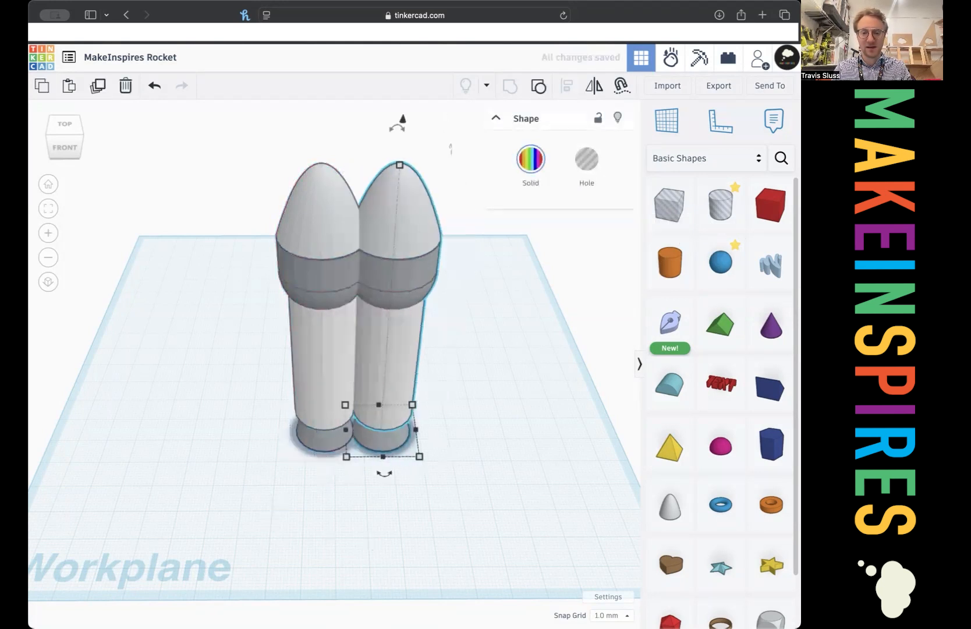
key("shift+Right")
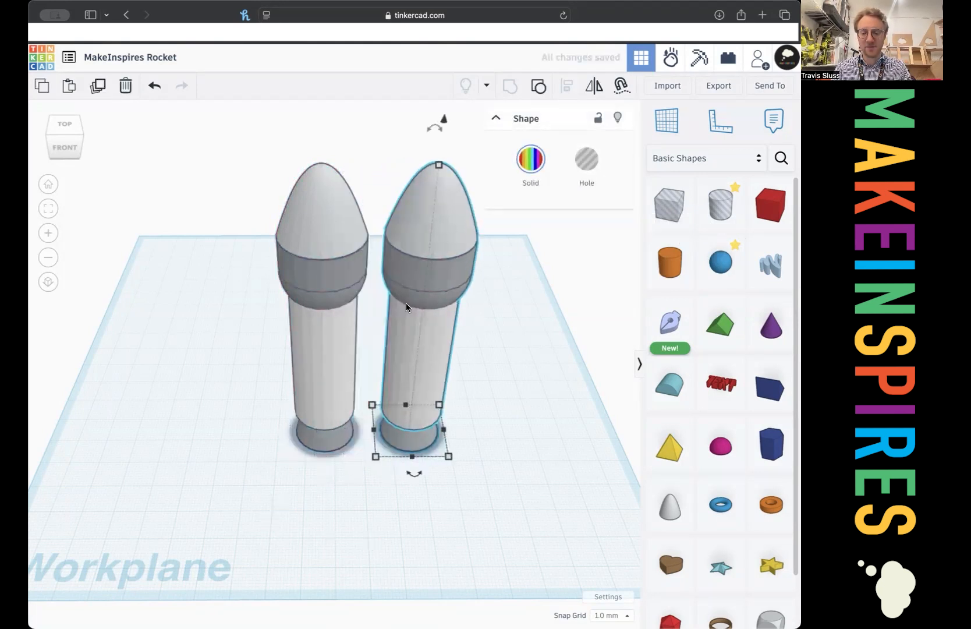
key("Delete")
Add a solid cylinder to the right of the rocket and set its base to 16 by 16 mm
left_click_drag(668, 264, 418, 446)
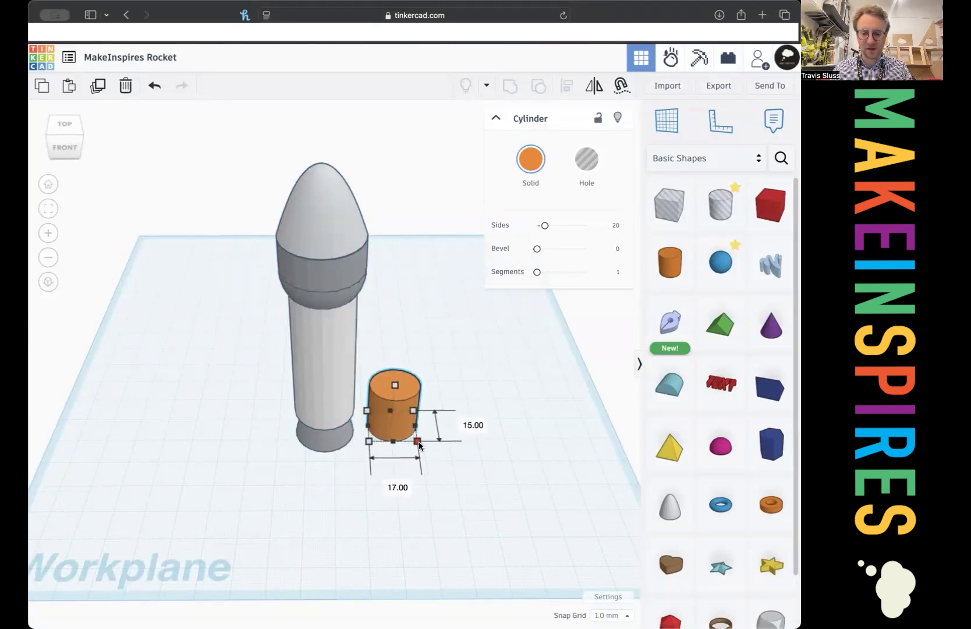
left_click(473, 425)
type("16")
key("Tab")
type("61")
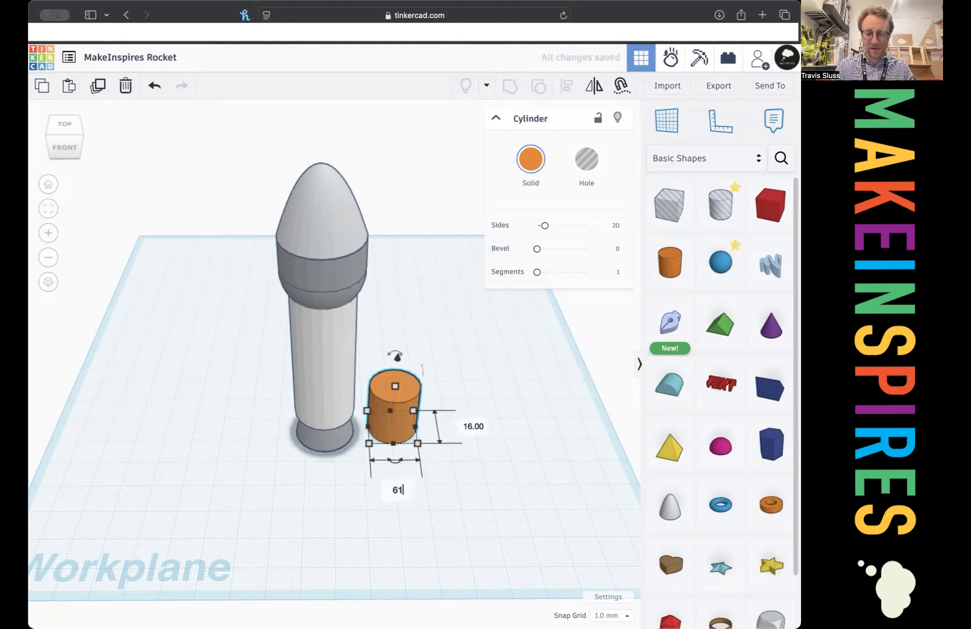
key("BackSpace")
key("BackSpace")
type("16")
key("Return")
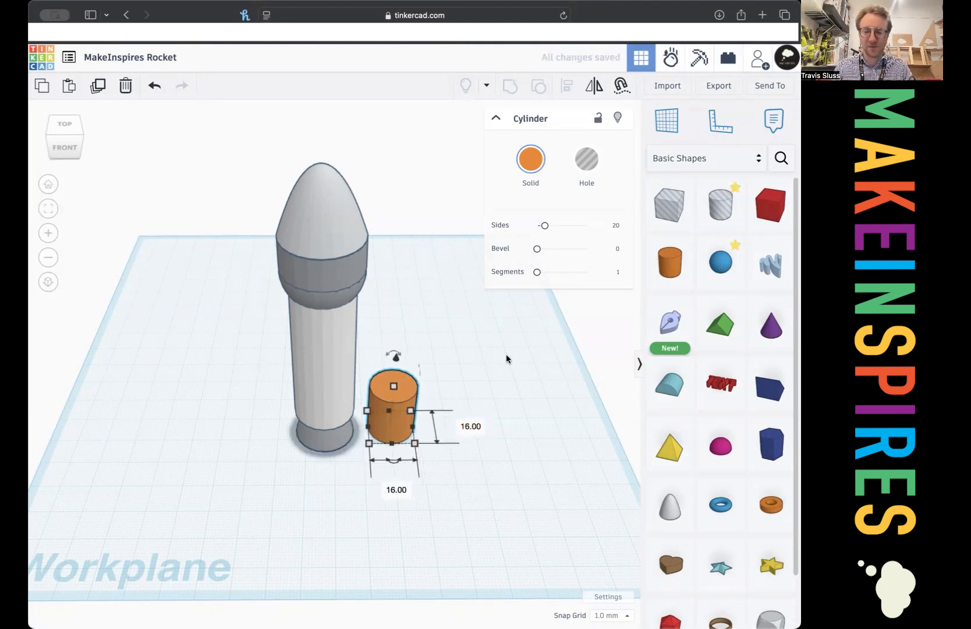
Color the new cylinder red and stretch it upward to almost the top of the rocket's white body
left_click(521, 182)
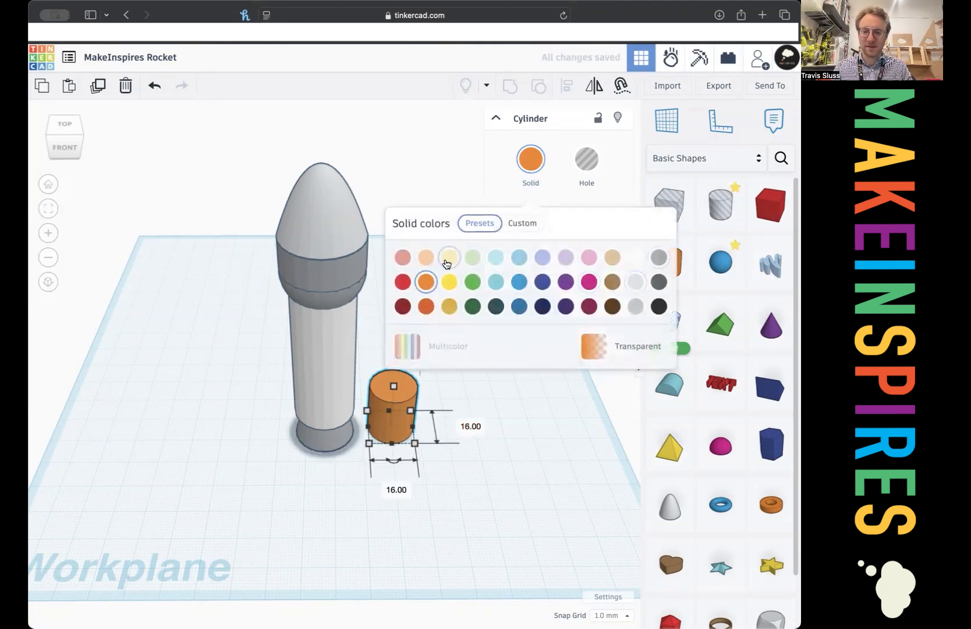
left_click(403, 282)
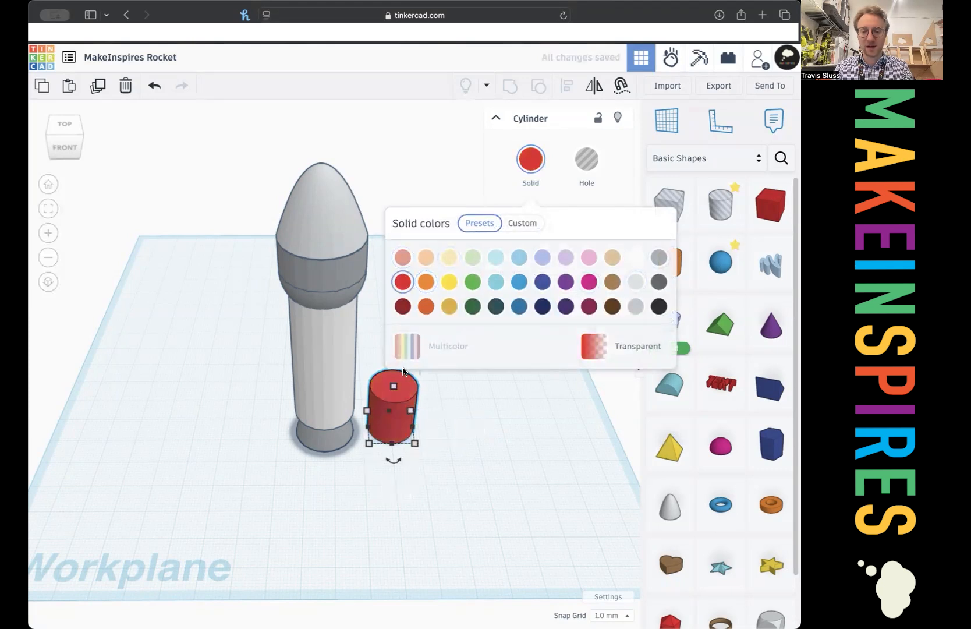
left_click_drag(394, 387, 392, 347)
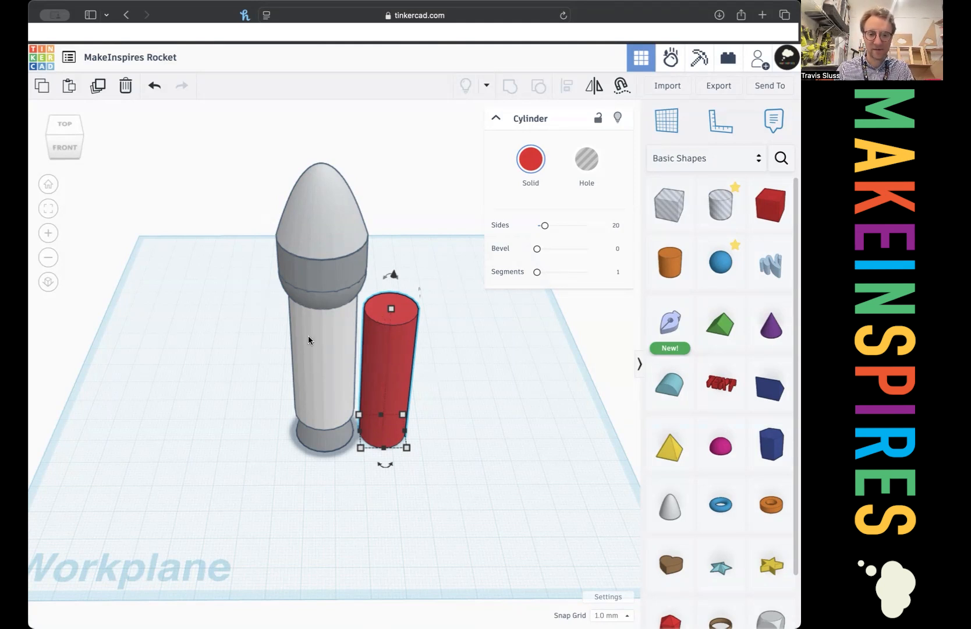
Copy the red cylinder 40 mm to the left, onto the rocket's other side, and delete that copy
left_click_drag(389, 365, 260, 365, "alt")
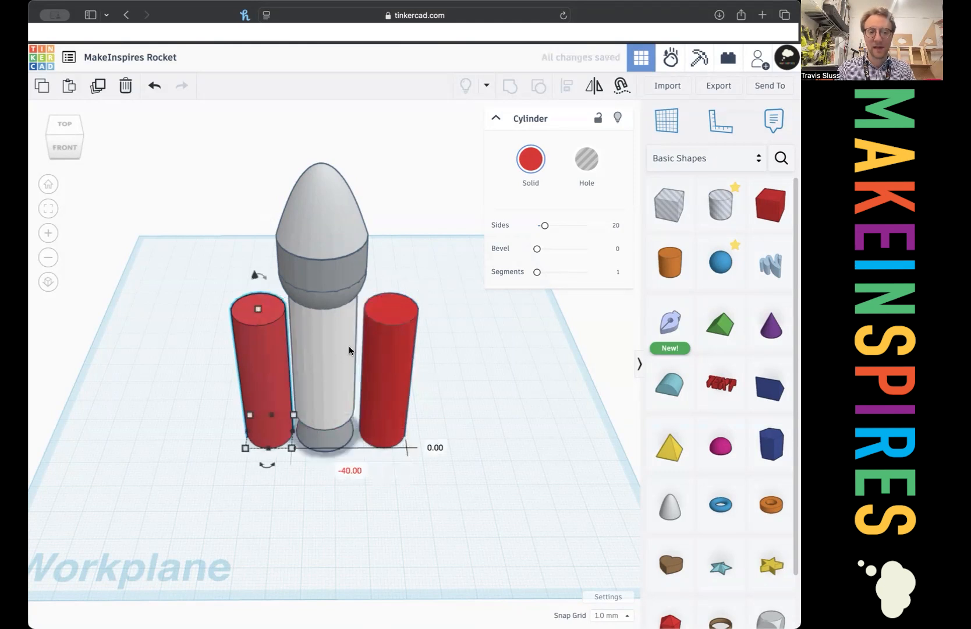
left_click(348, 341)
left_click(254, 370)
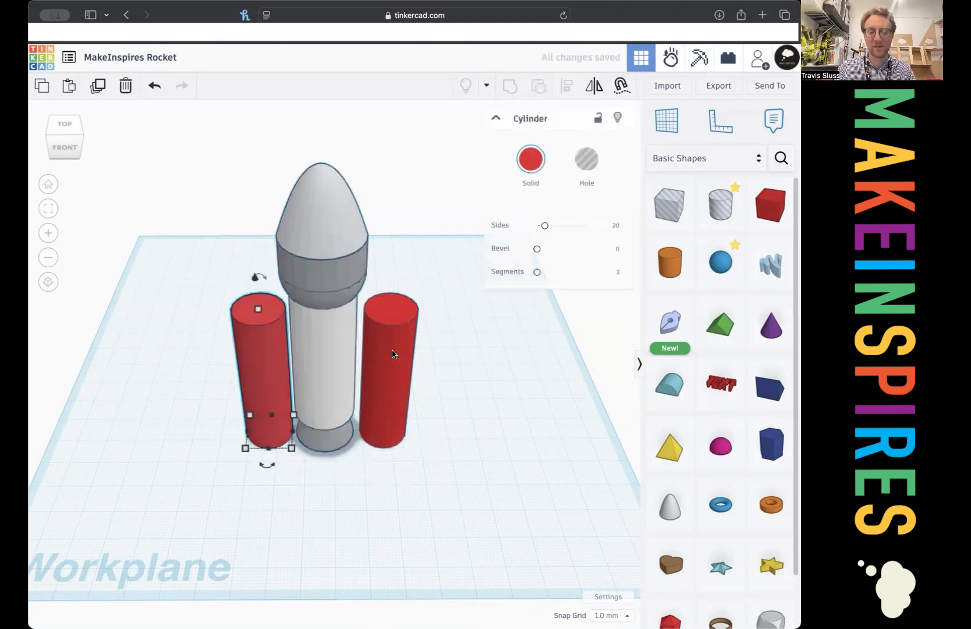
key("Delete")
Raise the red cylinder slightly off the workplane to leave room for a nozzle underneath
left_click(393, 347)
left_click_drag(394, 279, 397, 255)
left_click(338, 442)
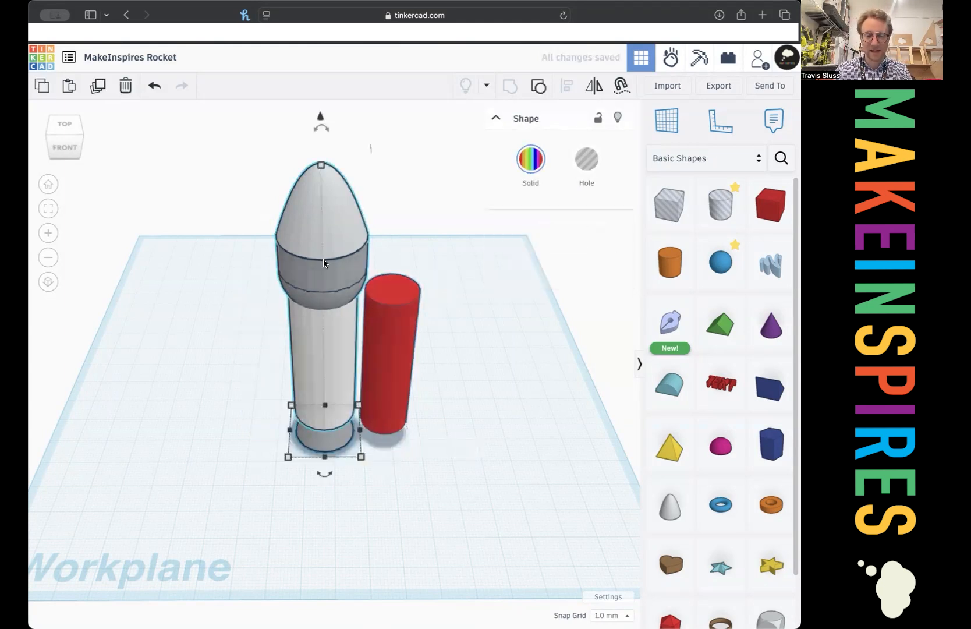
left_click(505, 409)
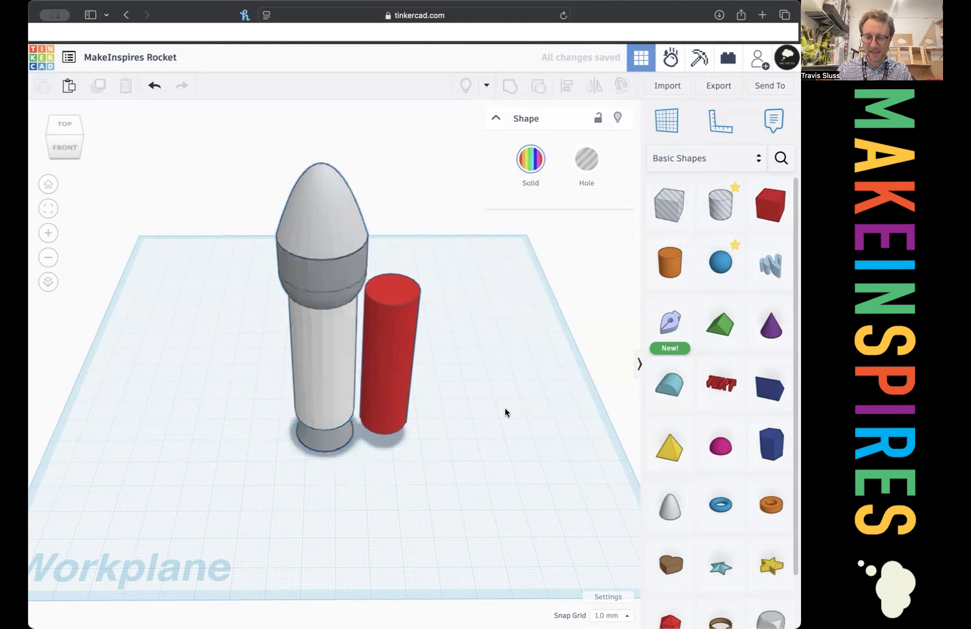
left_click(390, 390)
left_click(500, 420)
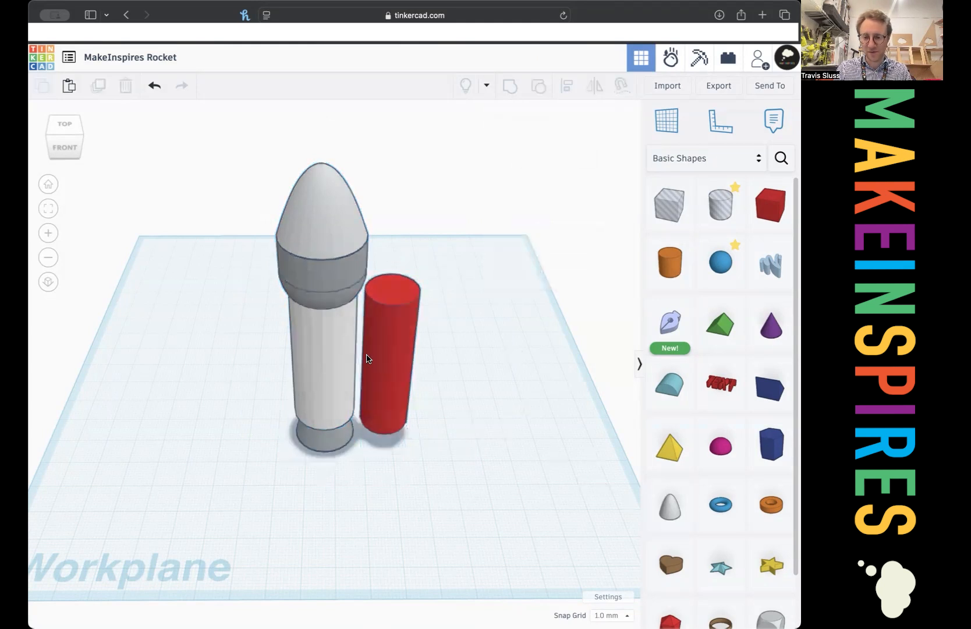
left_click(397, 365)
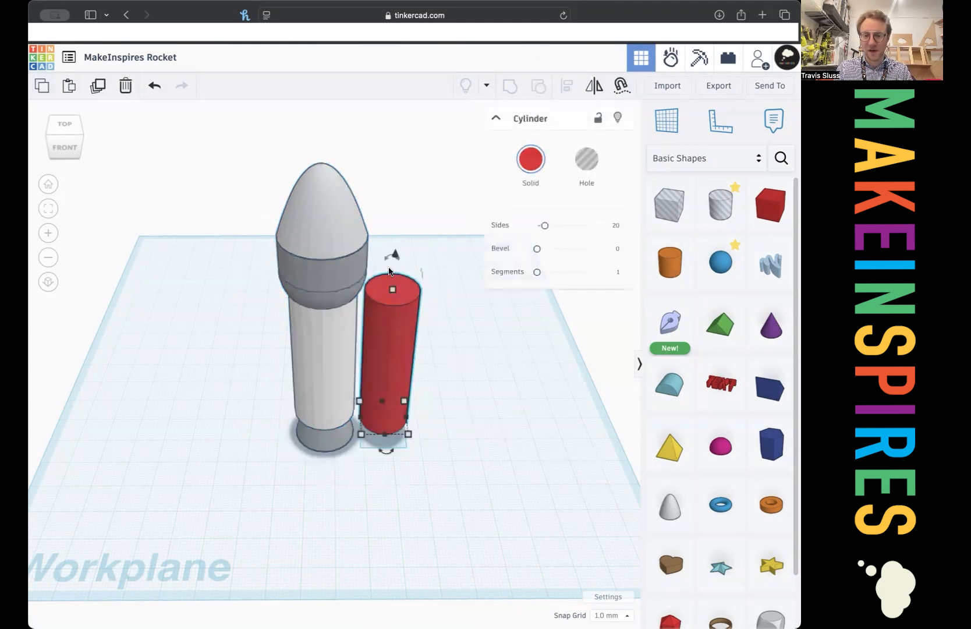
Add a small paraboloid about 13 mm across and move it beneath the red cylinder as the booster's nozzle
left_click_drag(670, 506, 463, 398)
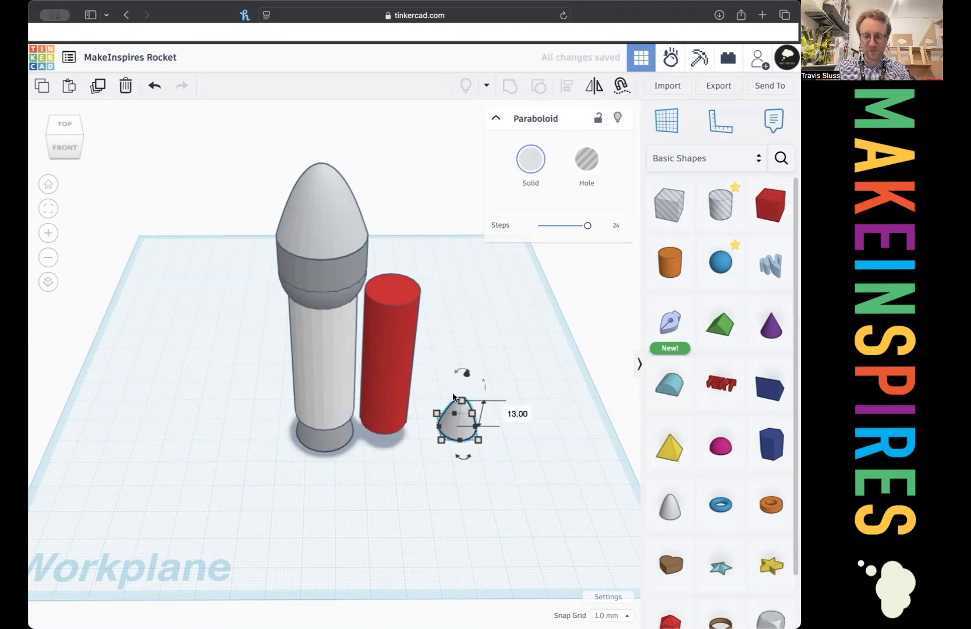
key("super+z")
left_click_drag(491, 446, 387, 428)
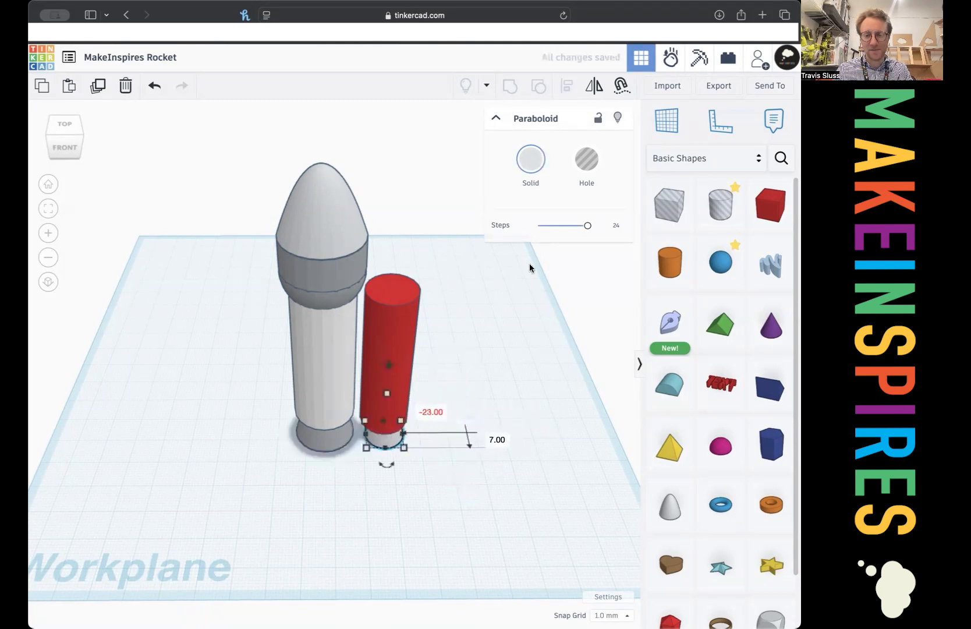
Place a paraboloid nose cone on top of the red cylinder and set its base to 16 by 16 mm
left_click(670, 505)
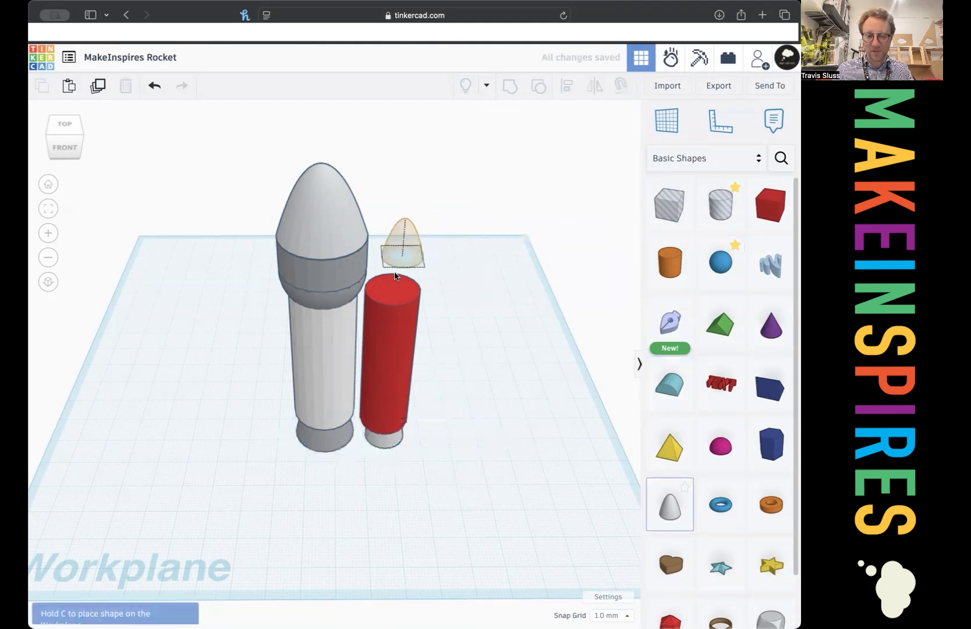
left_click(393, 285)
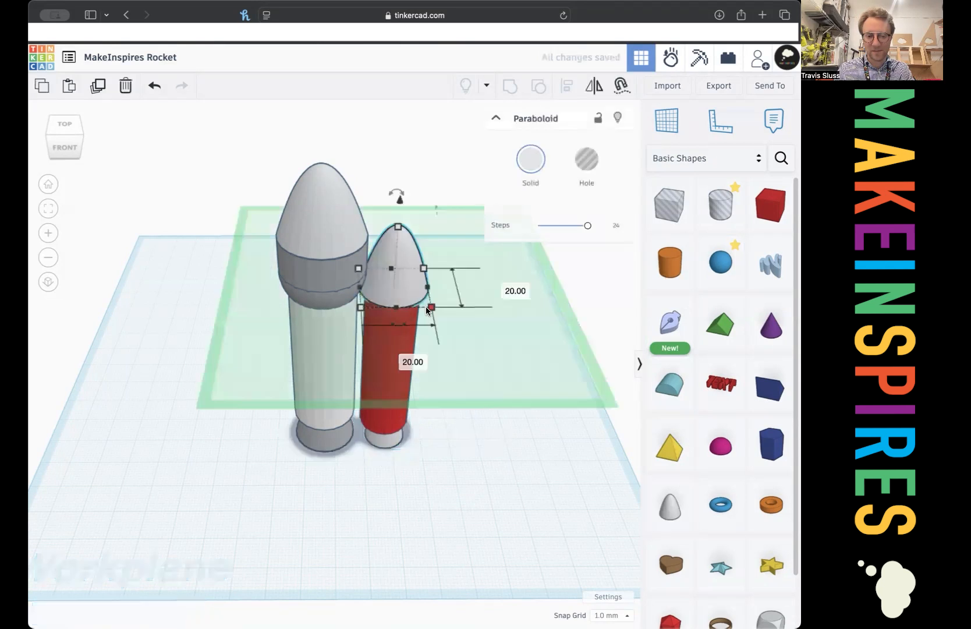
left_click(505, 286)
type("16")
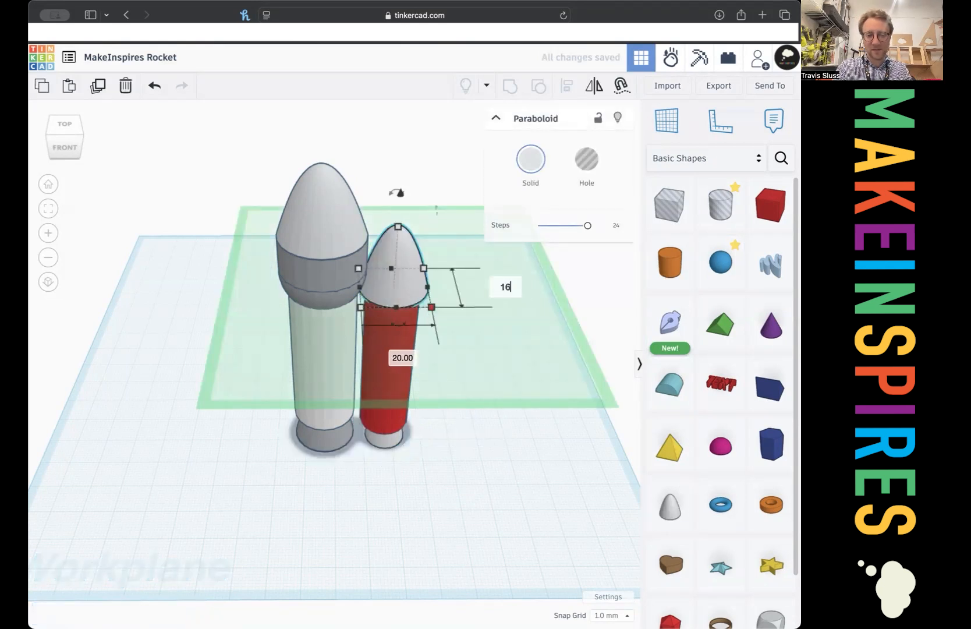
key("Tab")
type("16")
key("Return")
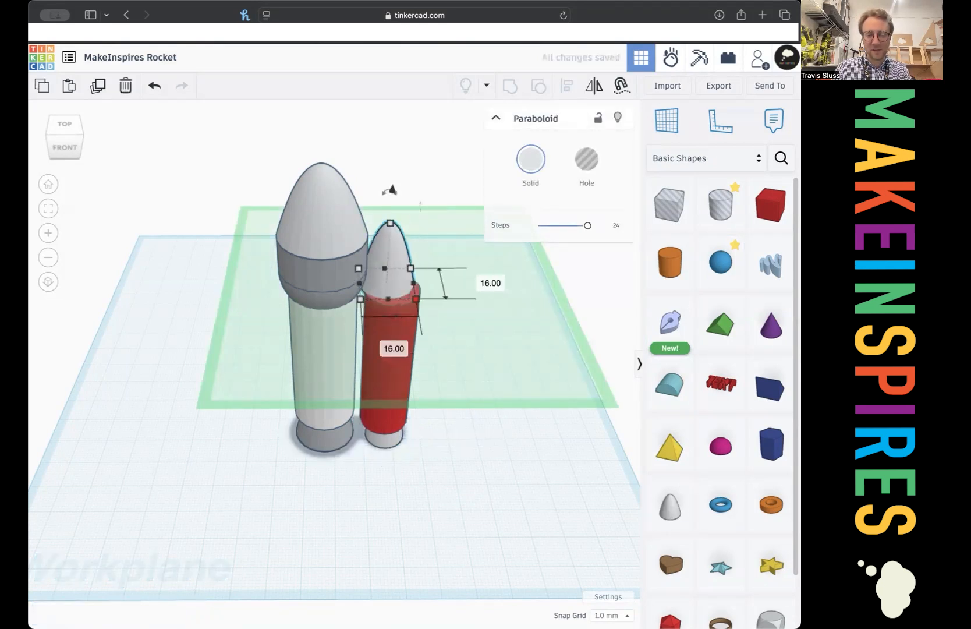
Center-align the booster's nozzle, red cylinder and nose cone with each other and group the three parts
left_click(467, 332)
left_click_drag(435, 233, 385, 471)
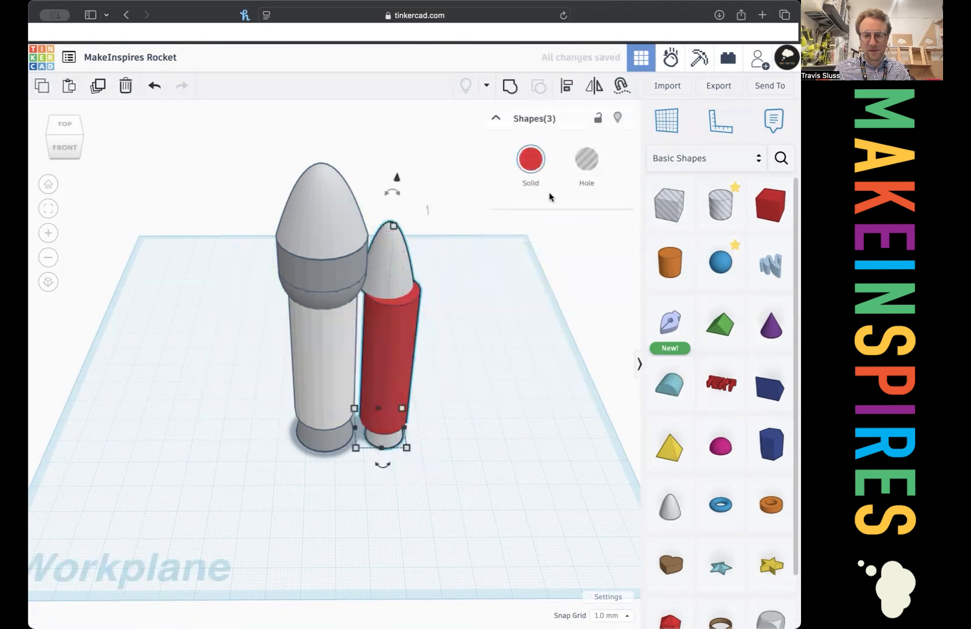
left_click(566, 86)
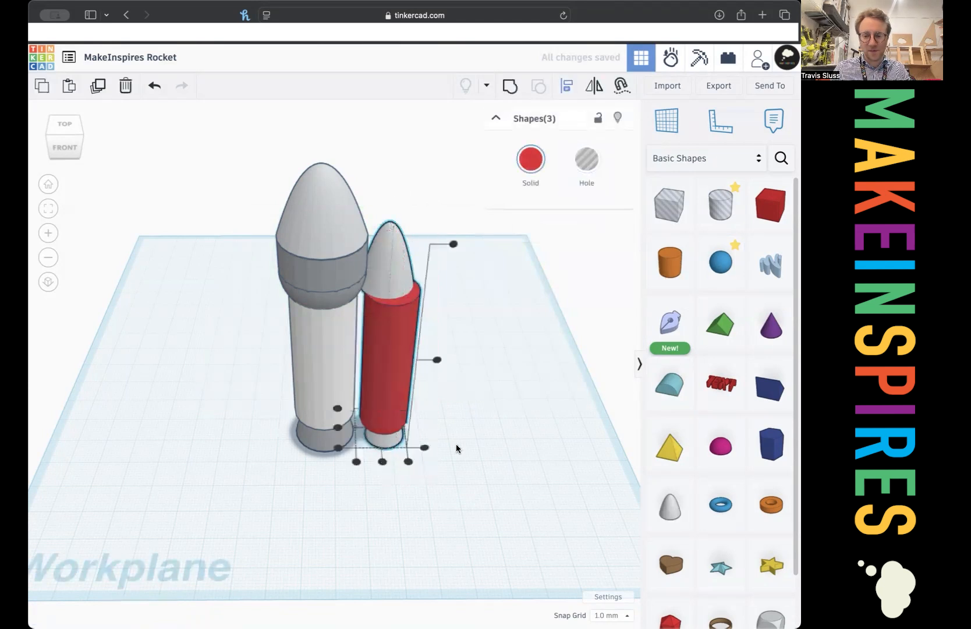
left_click(340, 430)
left_click(510, 86)
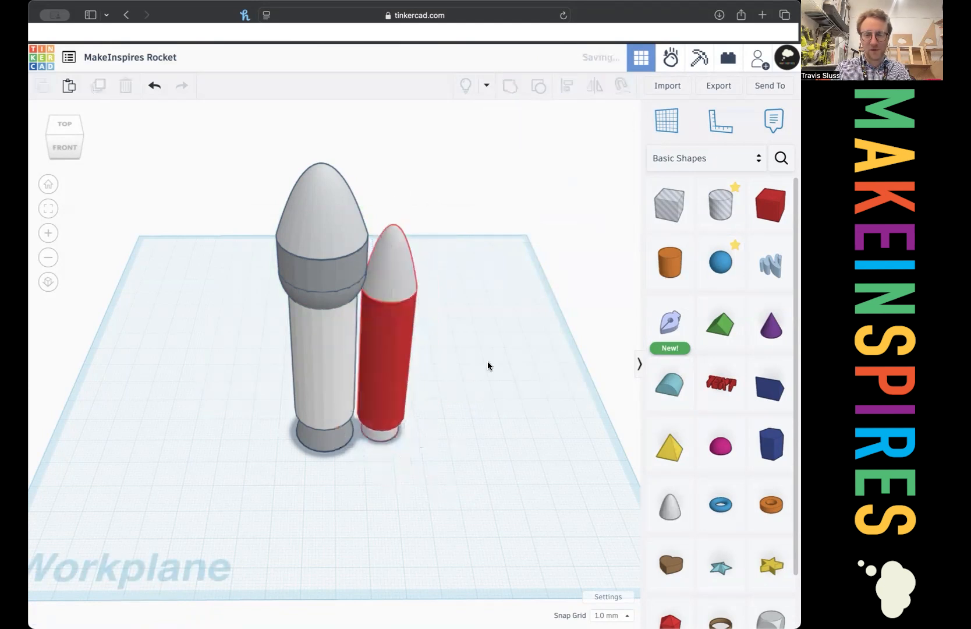
Nudge the grouped red booster slightly and place a duplicate of it on the left side of the rocket
mouse_move(386, 358)
left_mouse_down()
mouse_move(394, 363)
mouse_move(380, 363)
mouse_move(393, 364)
left_mouse_up()
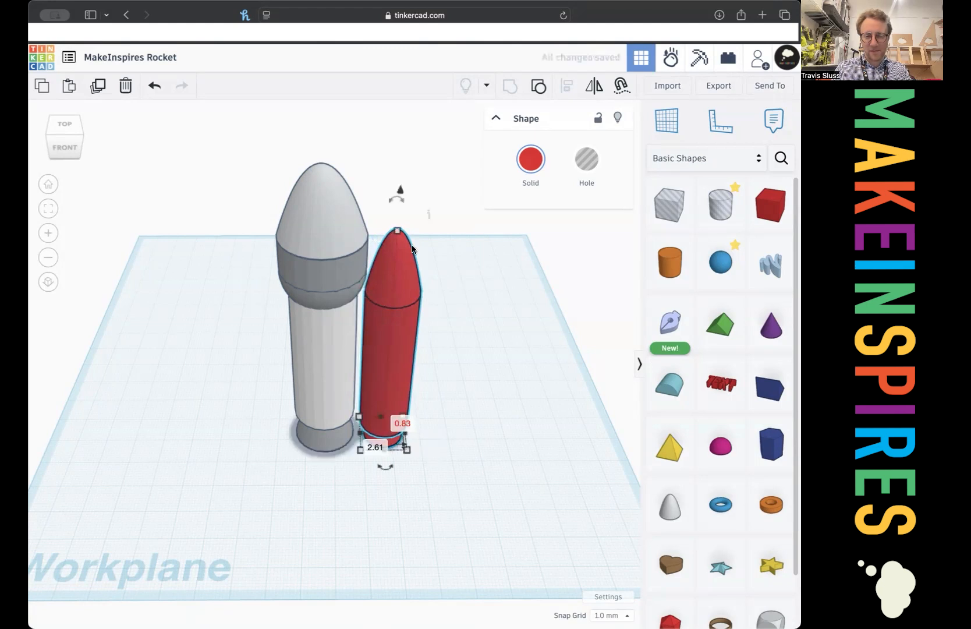
left_click(98, 87)
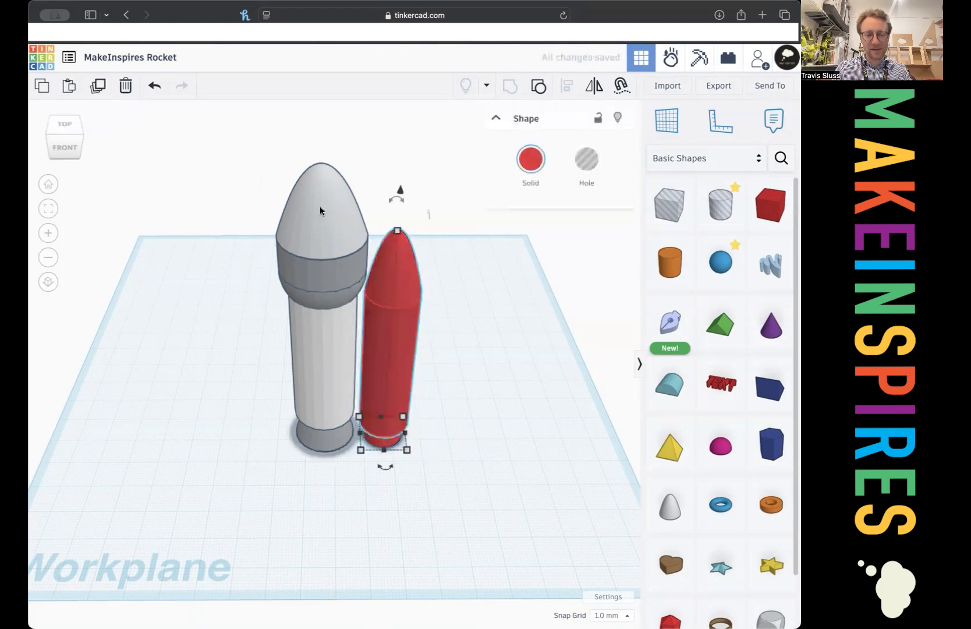
key("shift+Left")
key("shift+Left")
key("shift+Right")
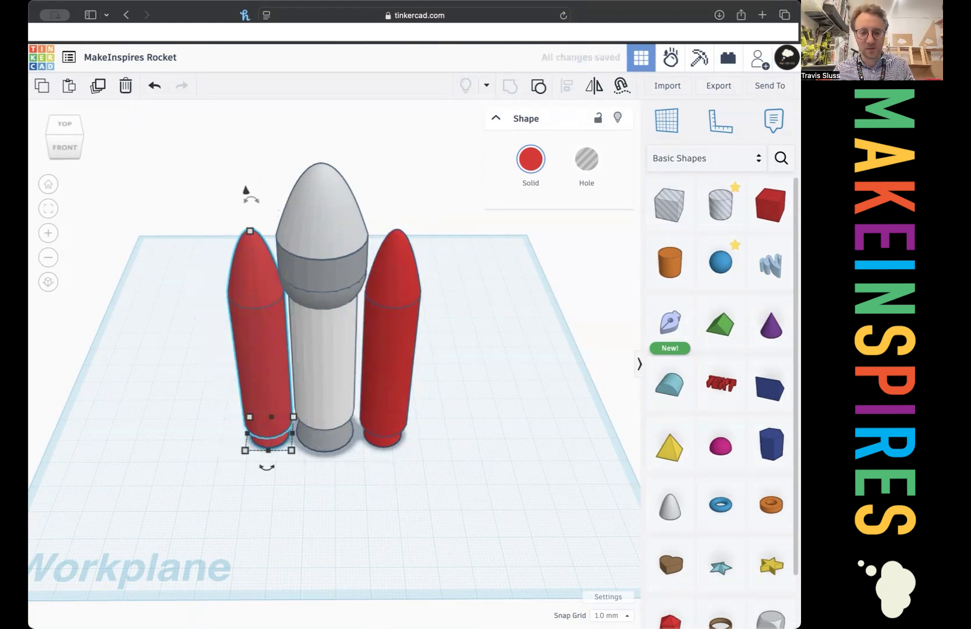
key("Left")
key("Left")
key("Right")
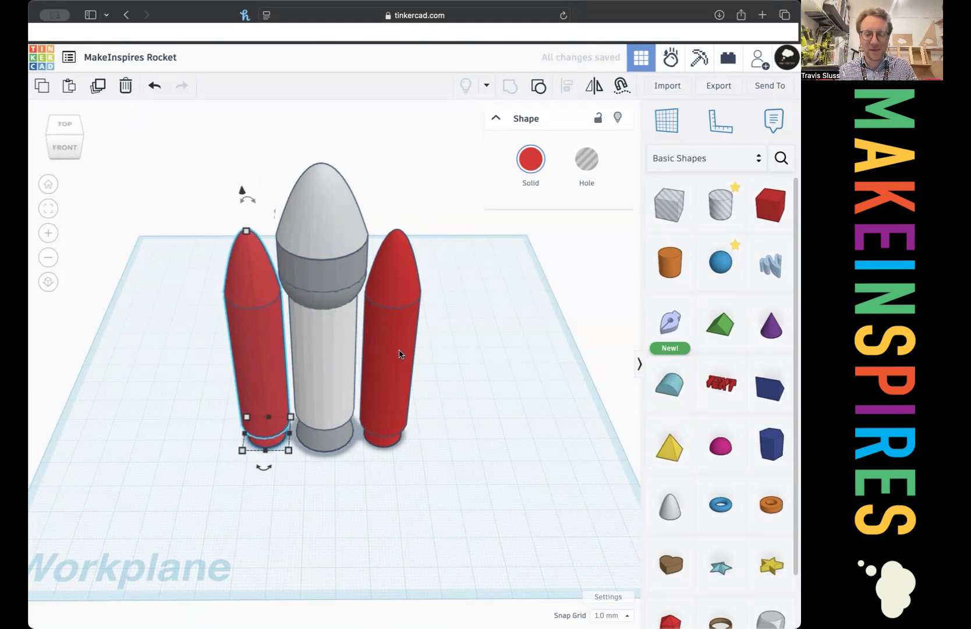
left_click(216, 435)
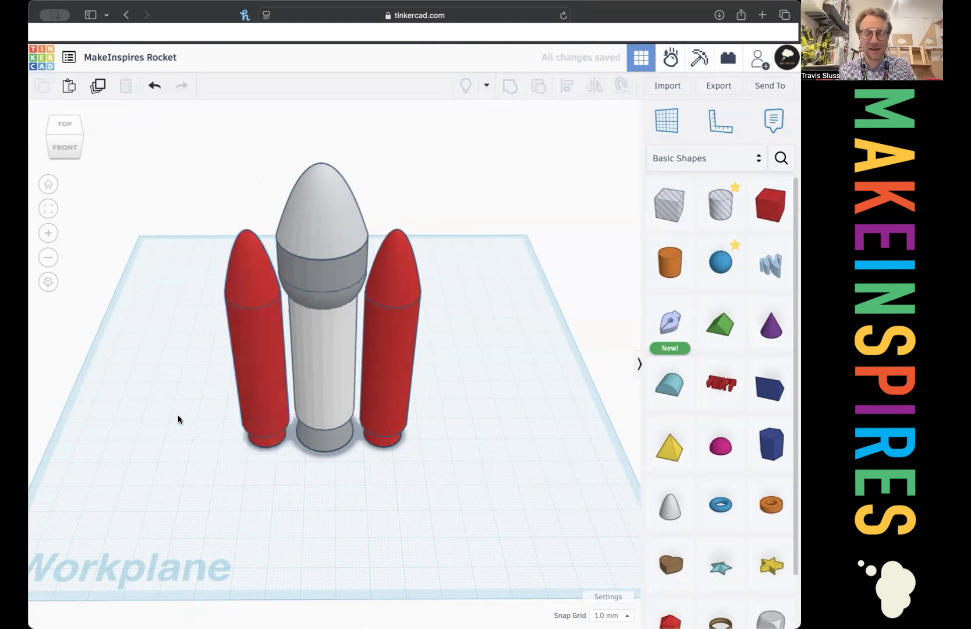
Scale the left booster down proportionally to a height of 60 mm
right_click_drag(204, 375, 210, 353)
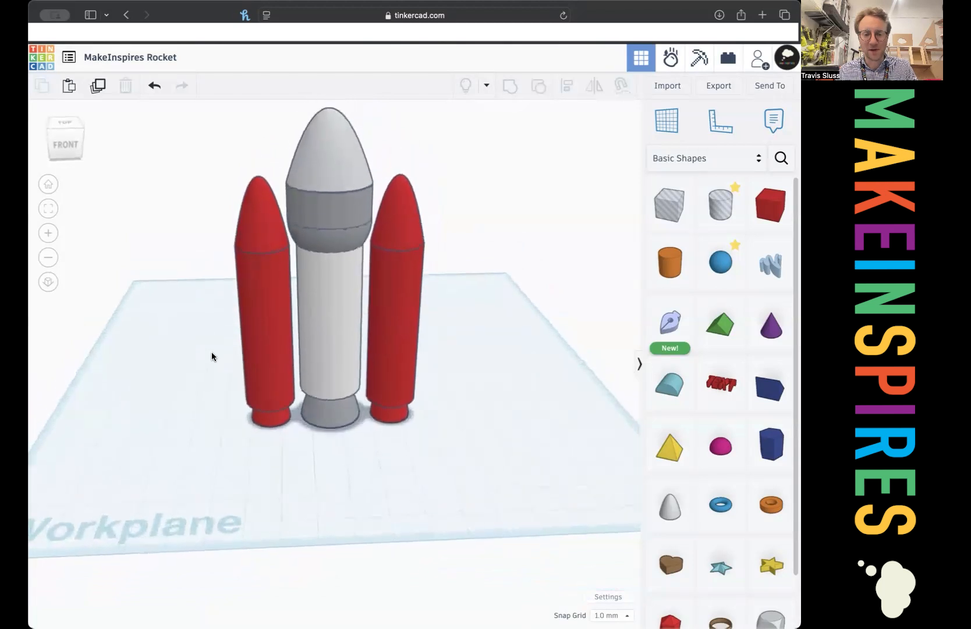
left_click(258, 310)
left_click_drag(258, 179, 268, 253)
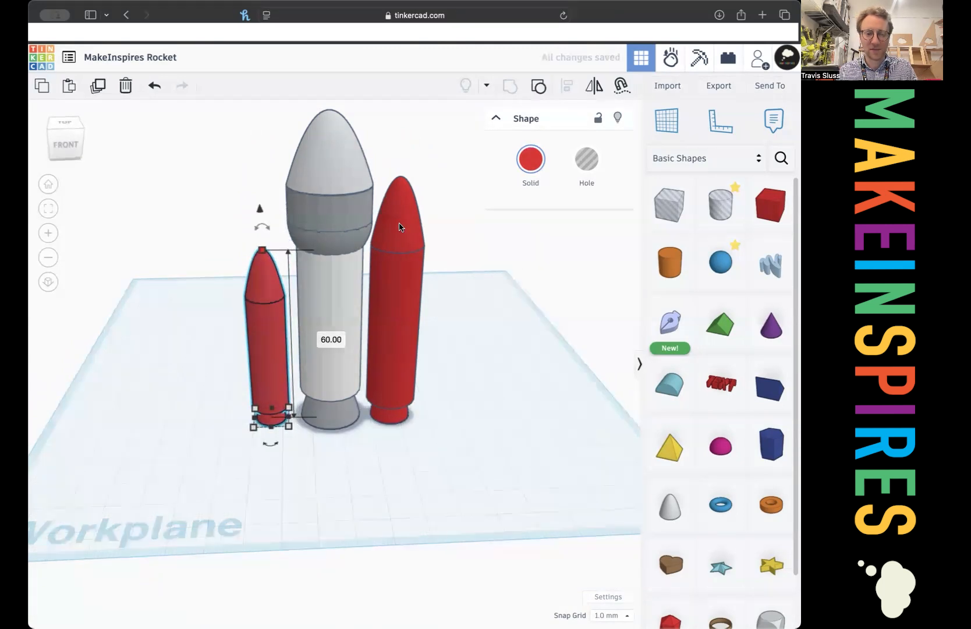
Scale the right booster down proportionally to a height of 60 mm
left_click(400, 226)
left_click_drag(401, 177, 401, 249)
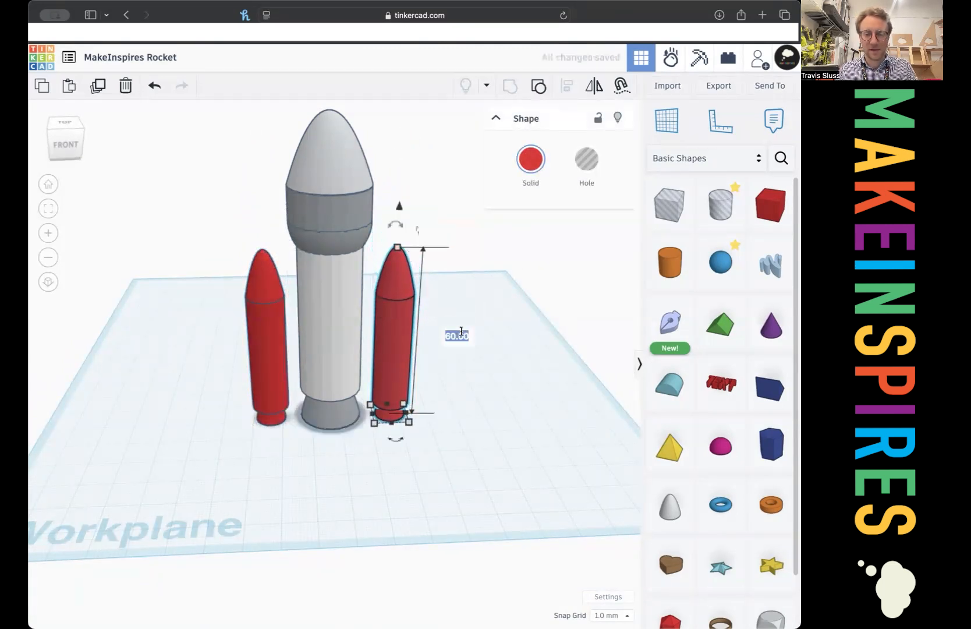
left_click(497, 317)
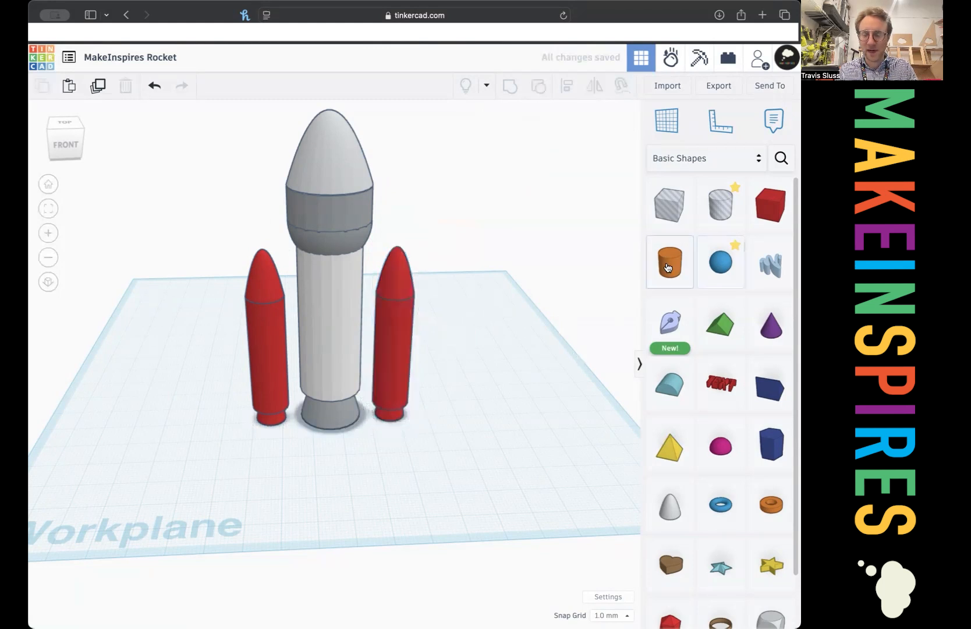
Place an orange cylinder in front of the rocket and set its base to 3 by 3 mm
left_click_drag(693, 248, 353, 507)
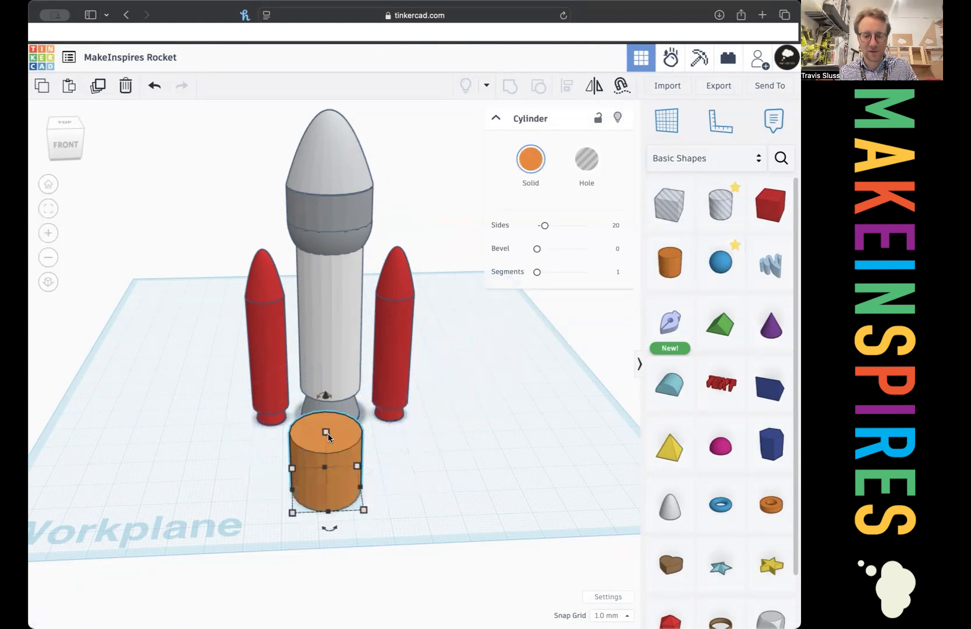
left_click(426, 484)
type("3")
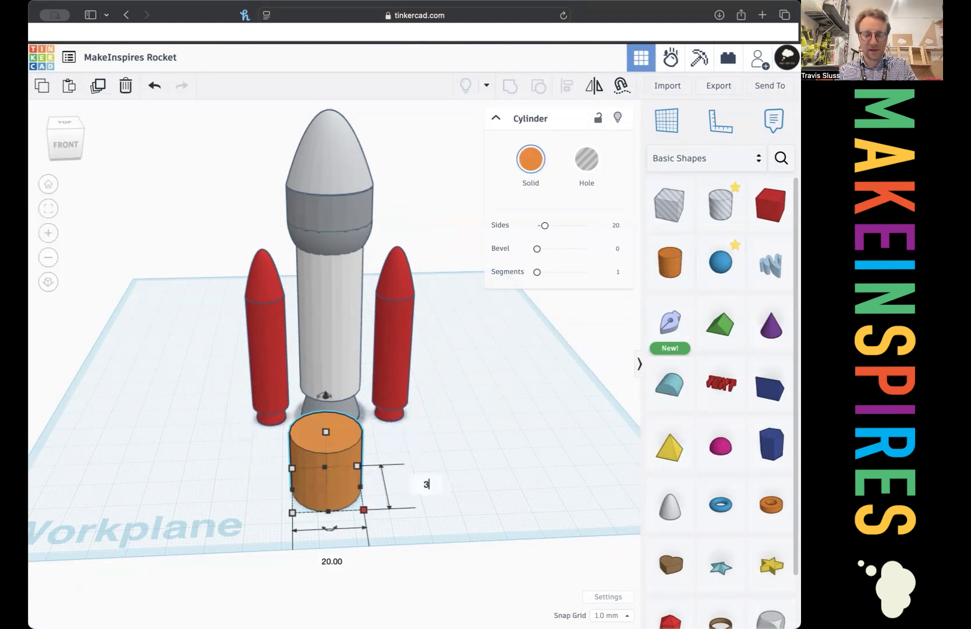
key("Tab")
type("3")
key("Return")
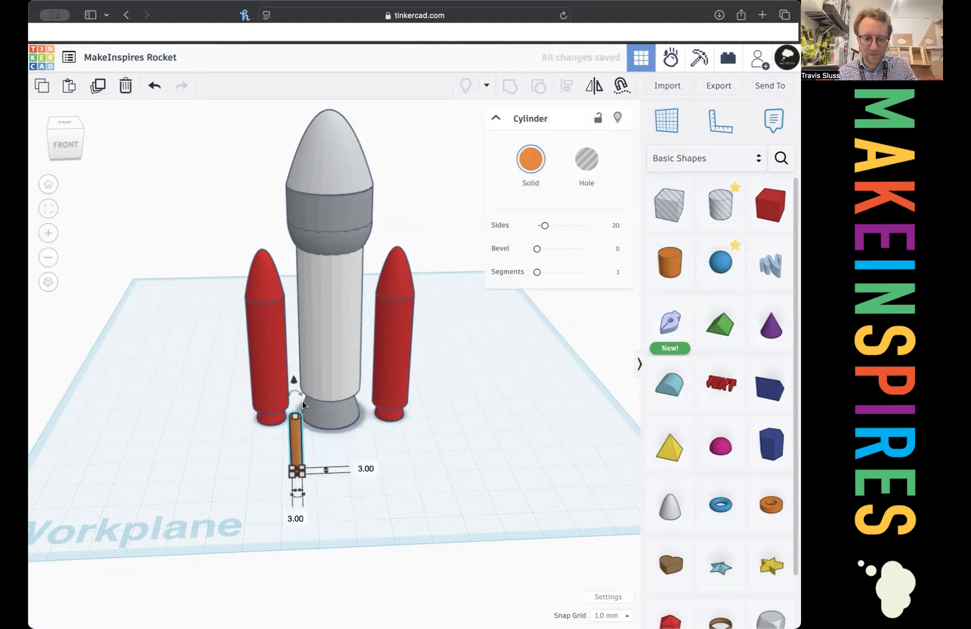
Raise the thin cylinder between the left booster and the rocket body and widen it to 5 mm as a connector
left_click_drag(297, 433, 299, 380)
left_click_drag(295, 323, 293, 240)
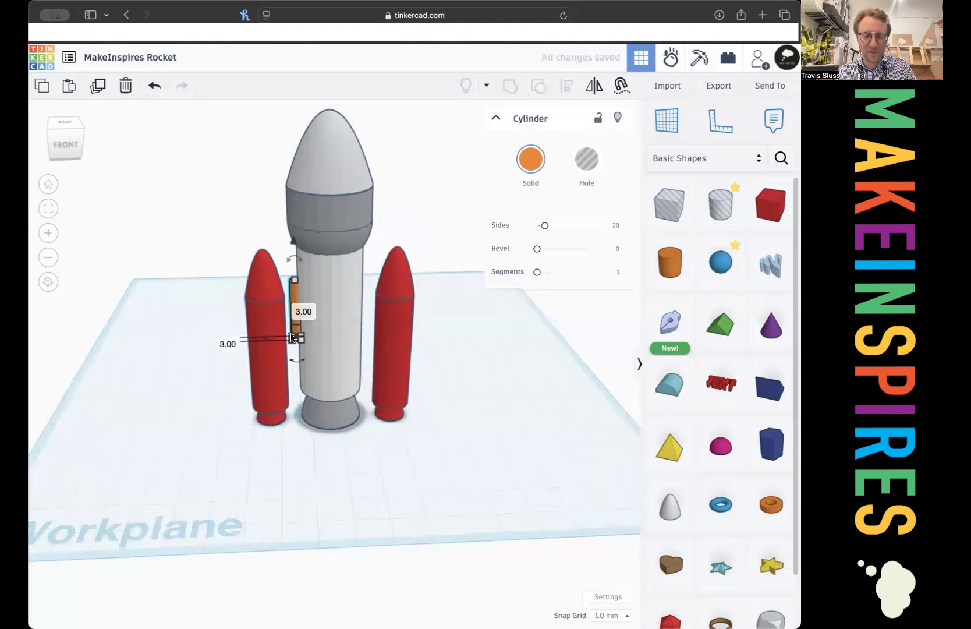
left_click_drag(289, 337, 286, 338)
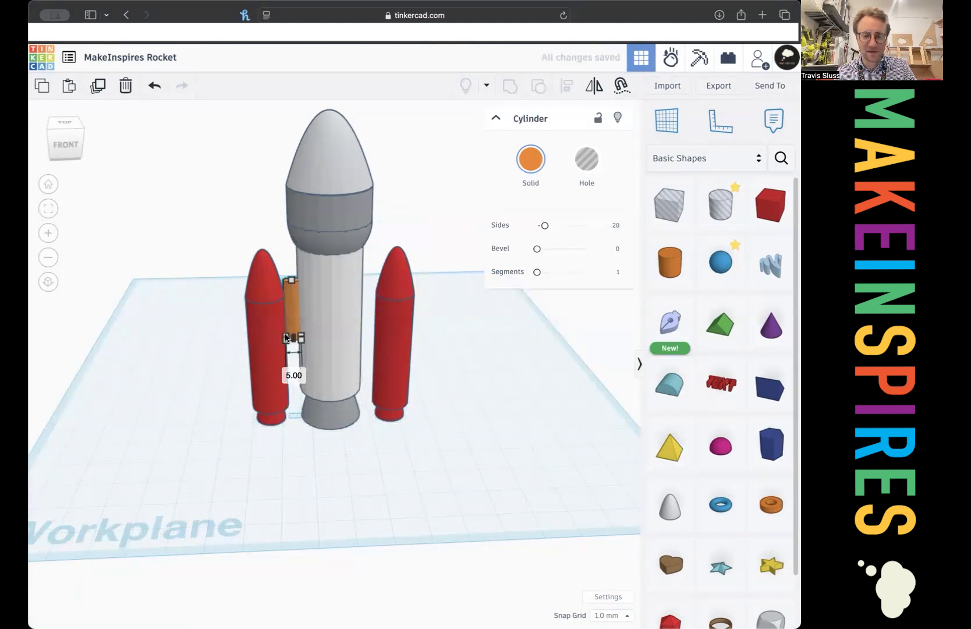
Raise the left booster above the workplane and delete the right booster
left_click(268, 344)
left_click_drag(257, 212, 260, 166)
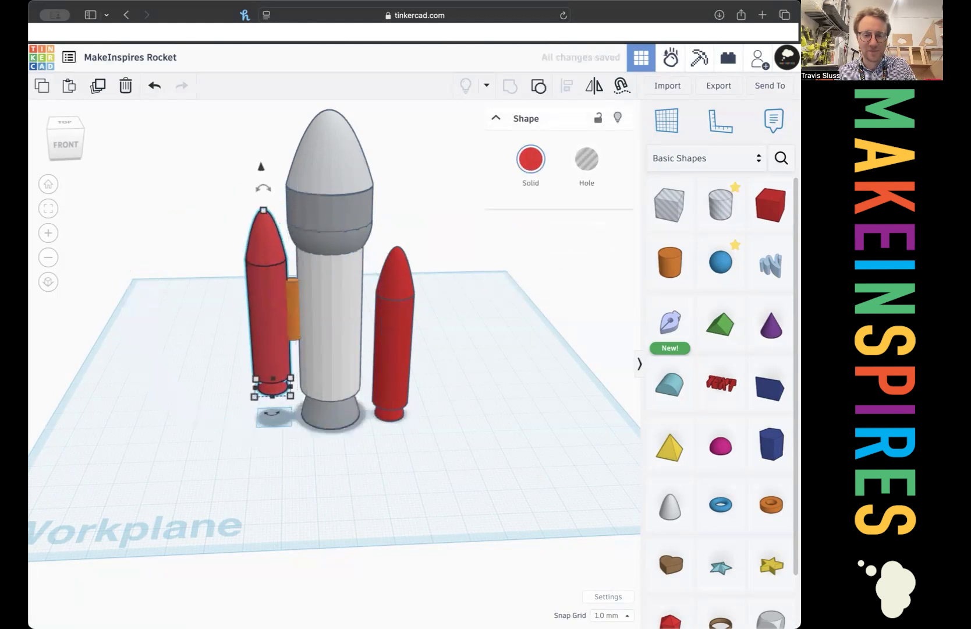
left_click(396, 327)
key("Delete")
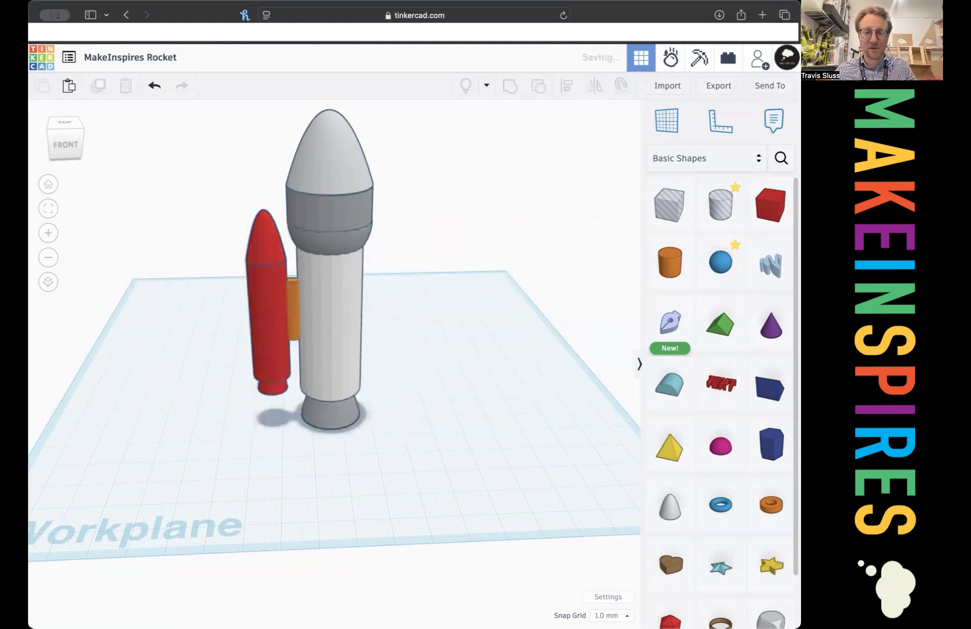
Lower the left booster back to the workplane and move the orange connector down to match
mouse_move(230, 294)
right_mouse_down()
mouse_move(278, 364)
mouse_move(201, 266)
mouse_move(207, 219)
mouse_move(243, 264)
mouse_move(230, 288)
right_mouse_up()
left_click(265, 294)
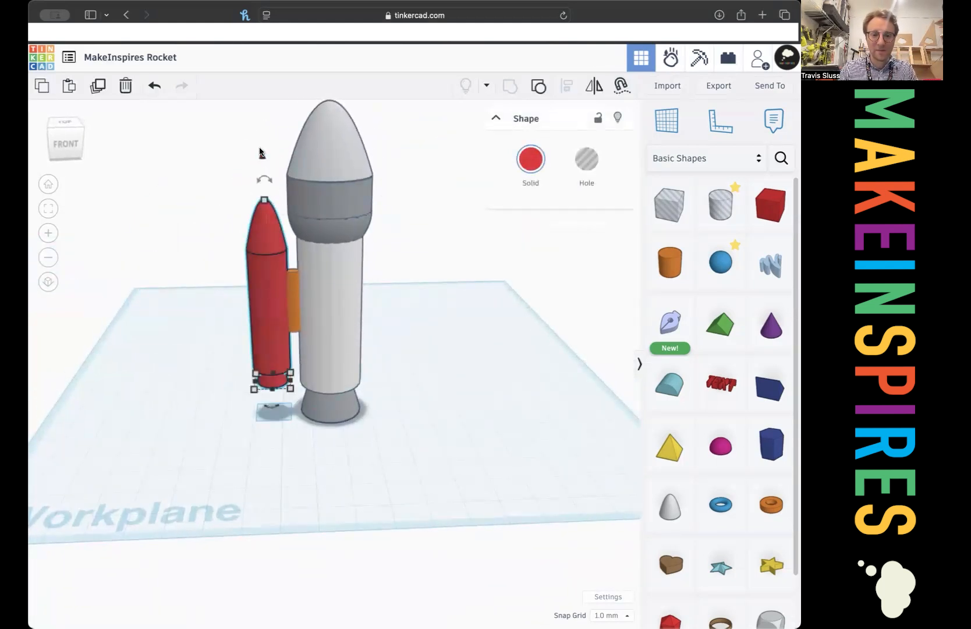
mouse_move(262, 155)
left_click(273, 393)
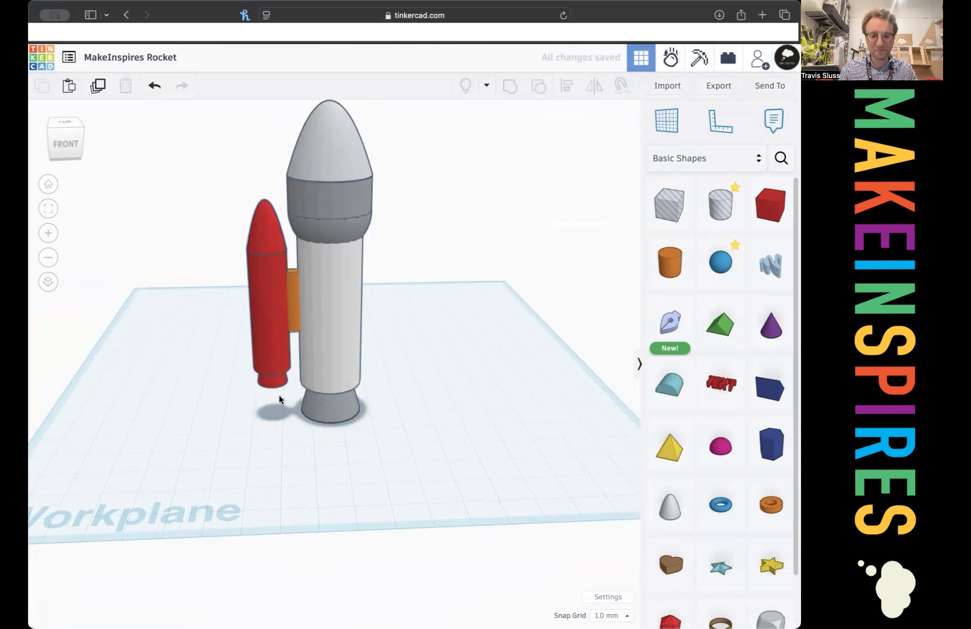
left_click(266, 309)
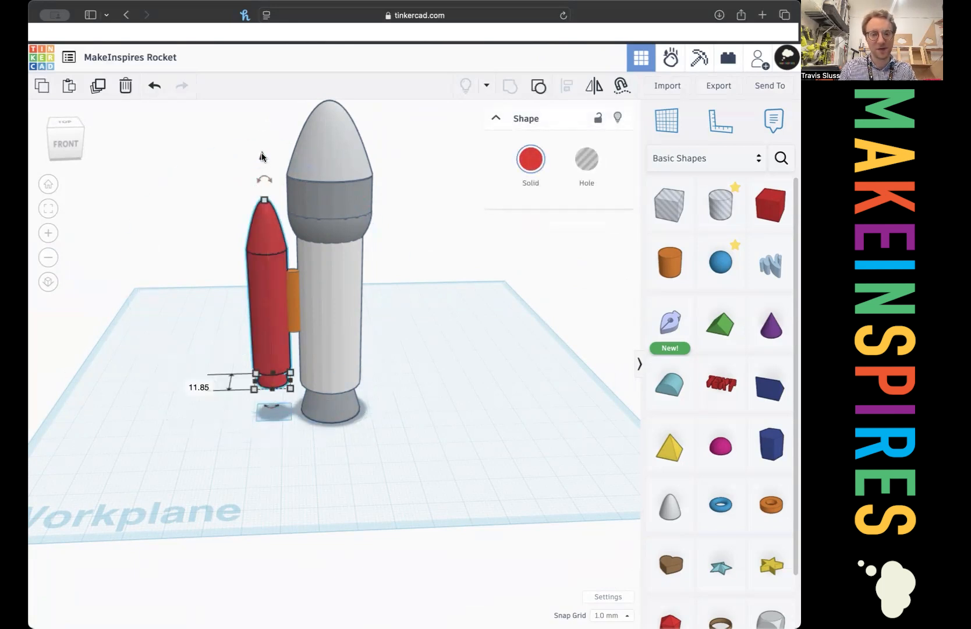
left_click_drag(263, 154, 267, 195)
left_click(297, 274)
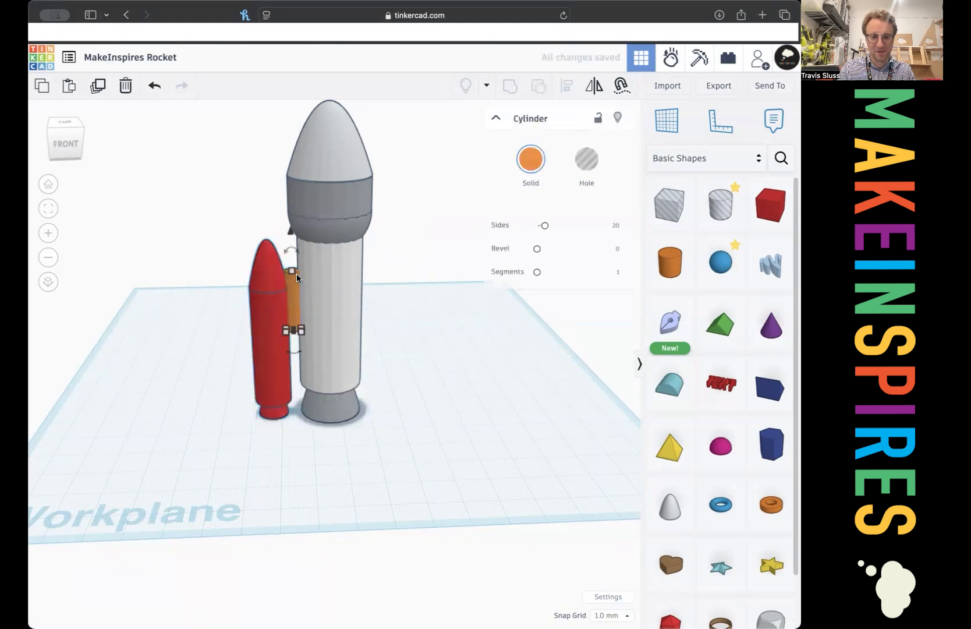
left_click_drag(292, 234, 293, 257)
Group the left booster with its orange connector and set the group to multicolor
left_click(264, 327, "shift")
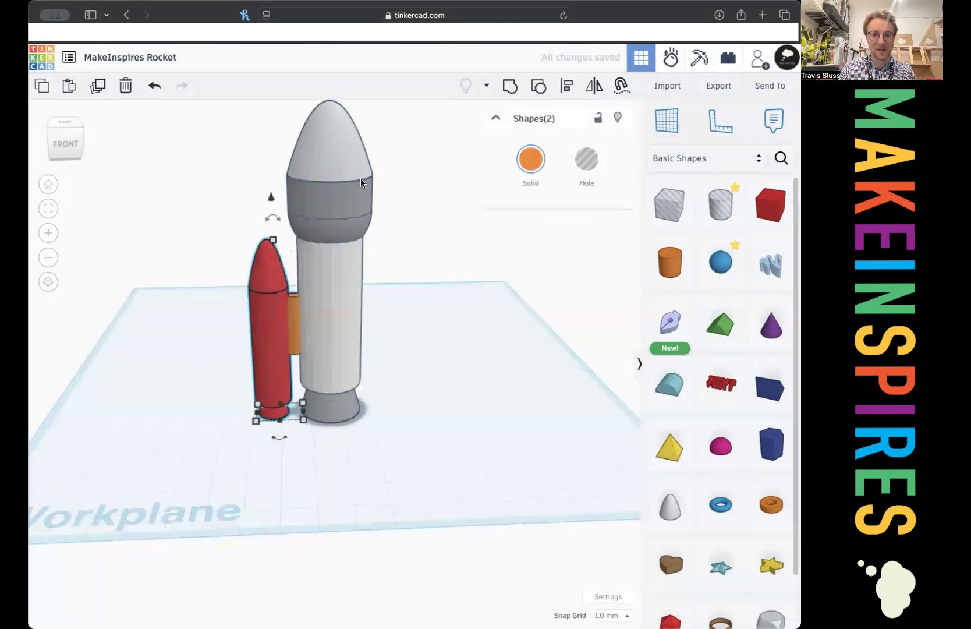
left_click(510, 85)
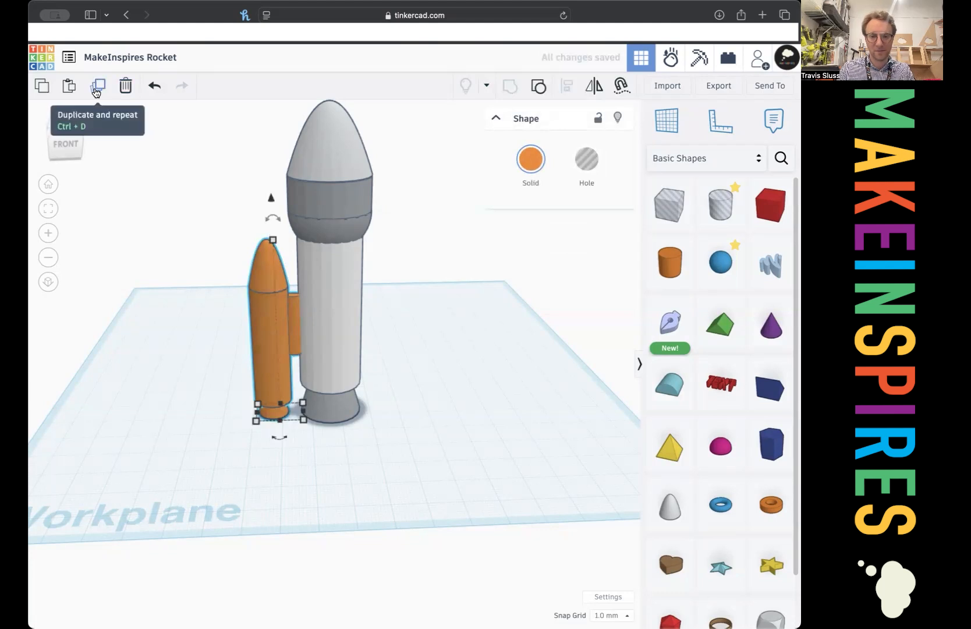
left_click(530, 159)
left_click(434, 346)
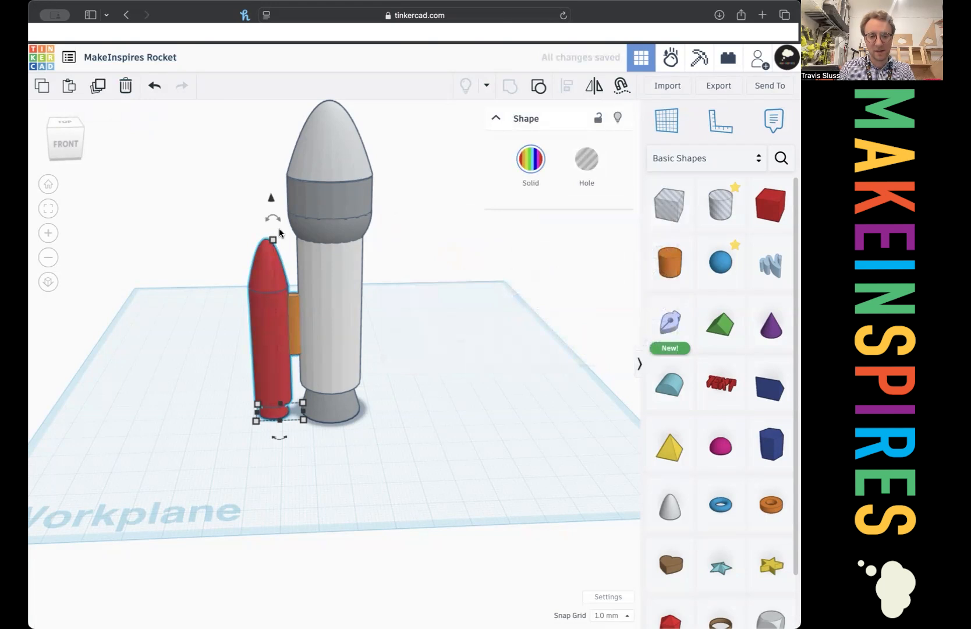
Duplicate the booster with its connector and move the copy against the right side of the rocket body
key("ctrl+d")
key("shift+Right")
key("shift+Right")
key("shift+Right")
key("shift+Right")
left_click_drag(402, 432, 385, 396)
key("Left")
key("Left")
key("Left")
key("Left")
key("Left")
key("Left")
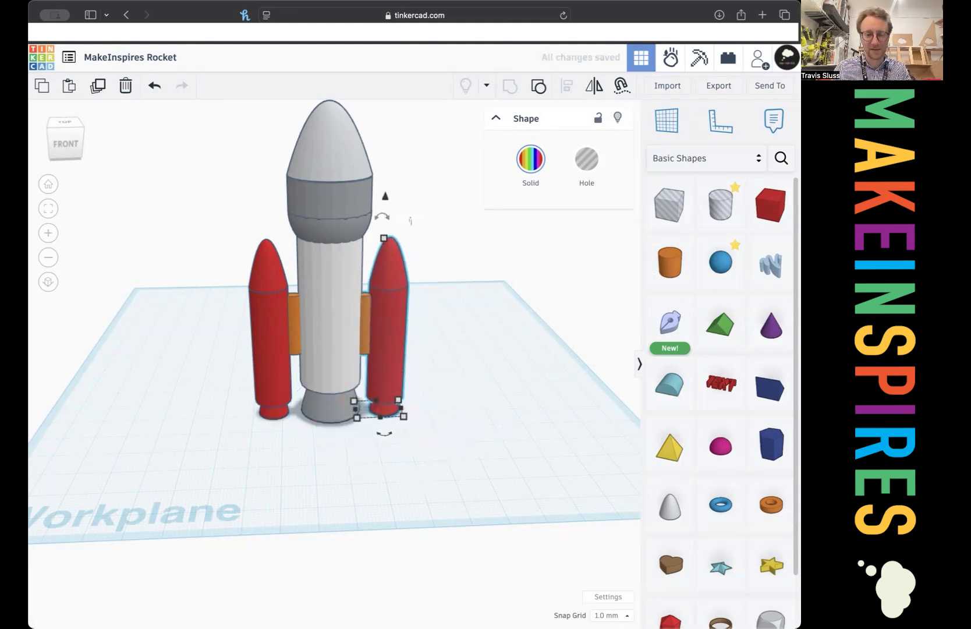
left_click(497, 392)
Group the left and right boosters together
mouse_move(217, 317)
right_mouse_down()
mouse_move(230, 274)
mouse_move(159, 312)
mouse_move(100, 321)
mouse_move(225, 303)
mouse_move(240, 315)
mouse_move(220, 330)
right_mouse_up()
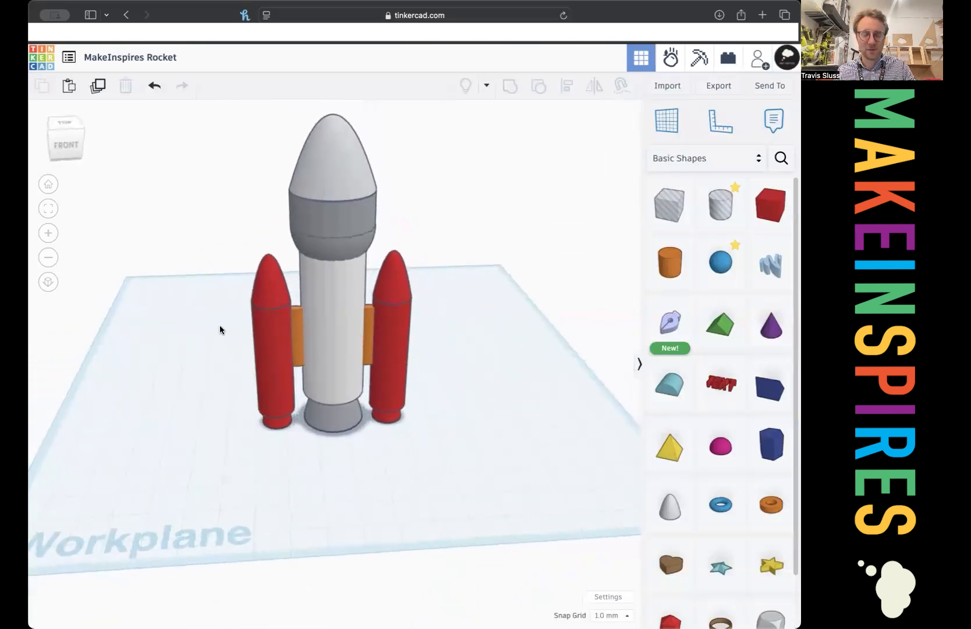
left_click(277, 321)
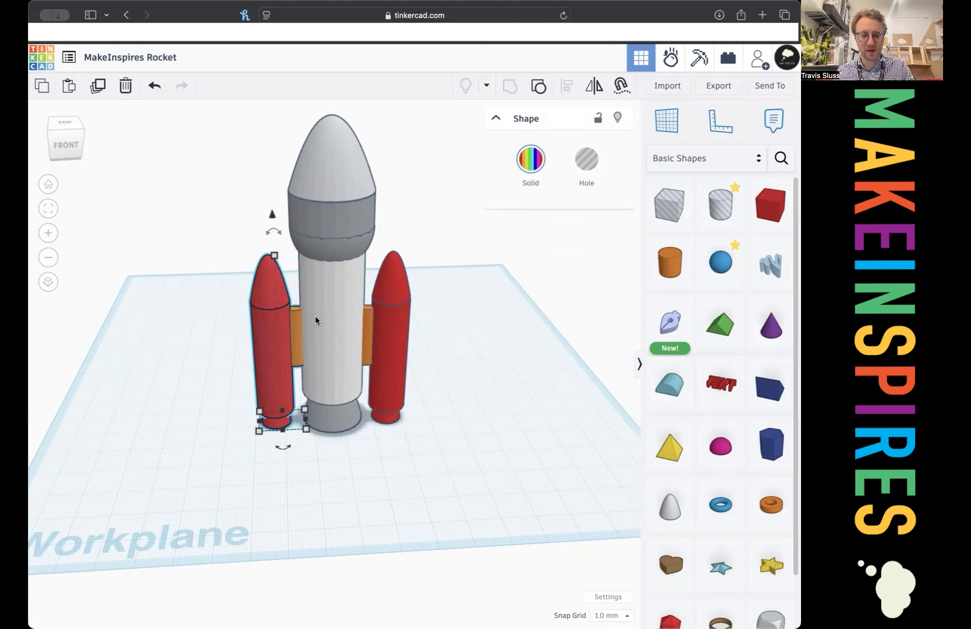
left_click(396, 308, "shift")
key("ctrl+g")
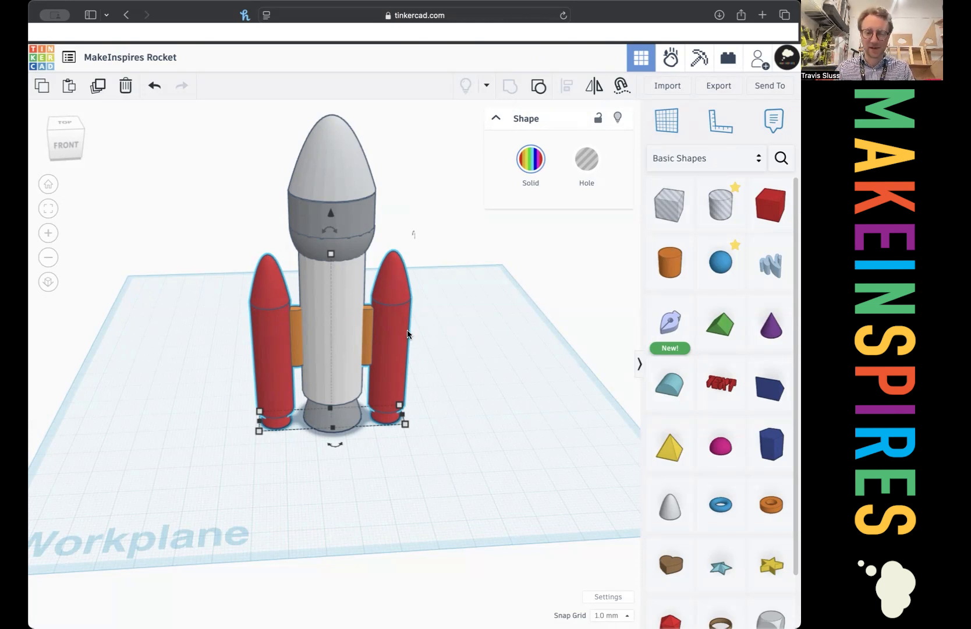
Center-align the main rocket with the booster pair in width and depth and group them into one rocket
mouse_move(383, 370)
left_mouse_down()
mouse_move(401, 347)
mouse_move(386, 379)
left_mouse_up()
left_click(326, 271)
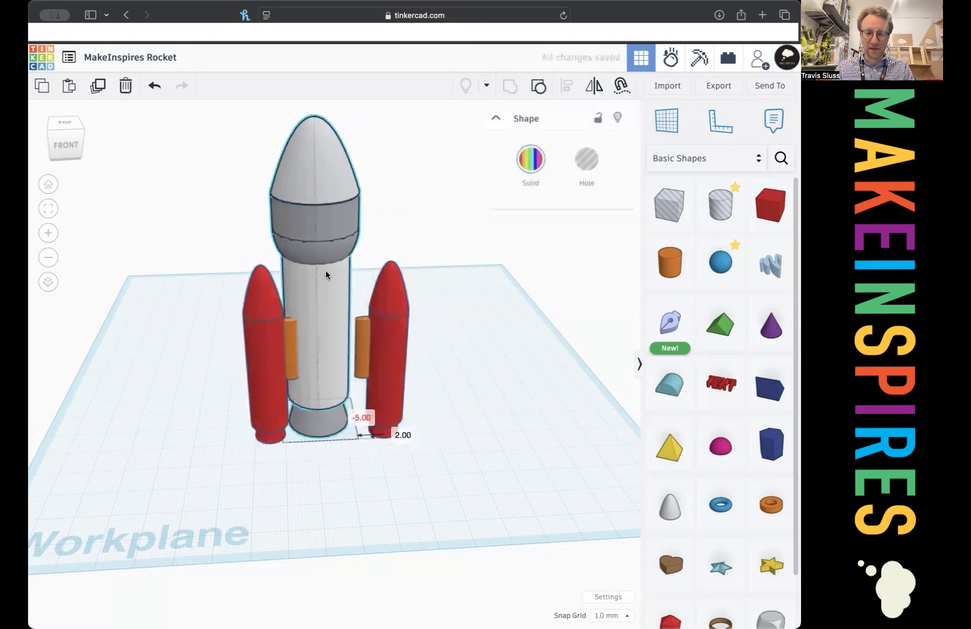
left_click(193, 195)
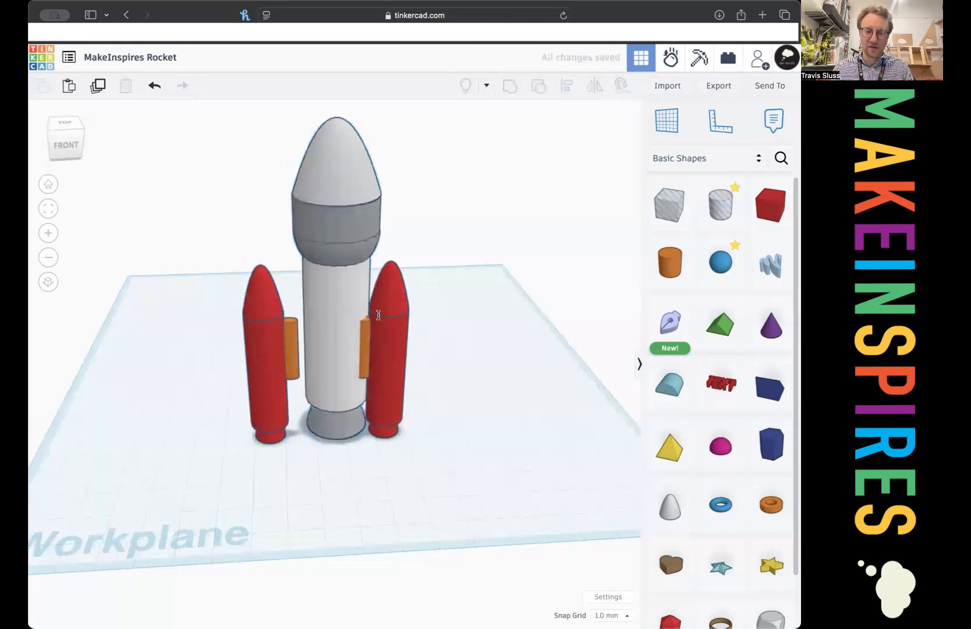
left_click_drag(488, 487, 236, 253)
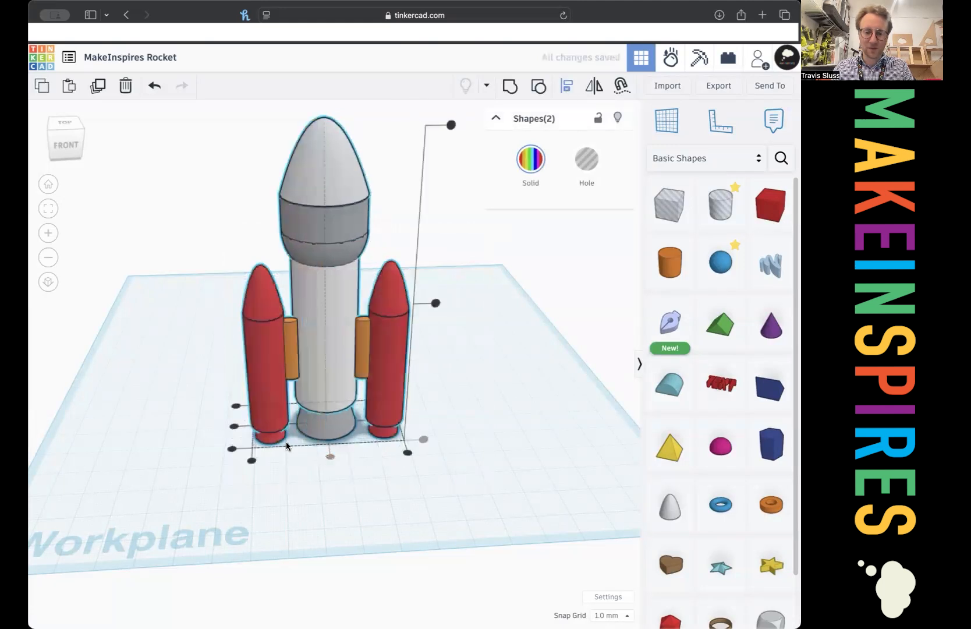
left_click(234, 428)
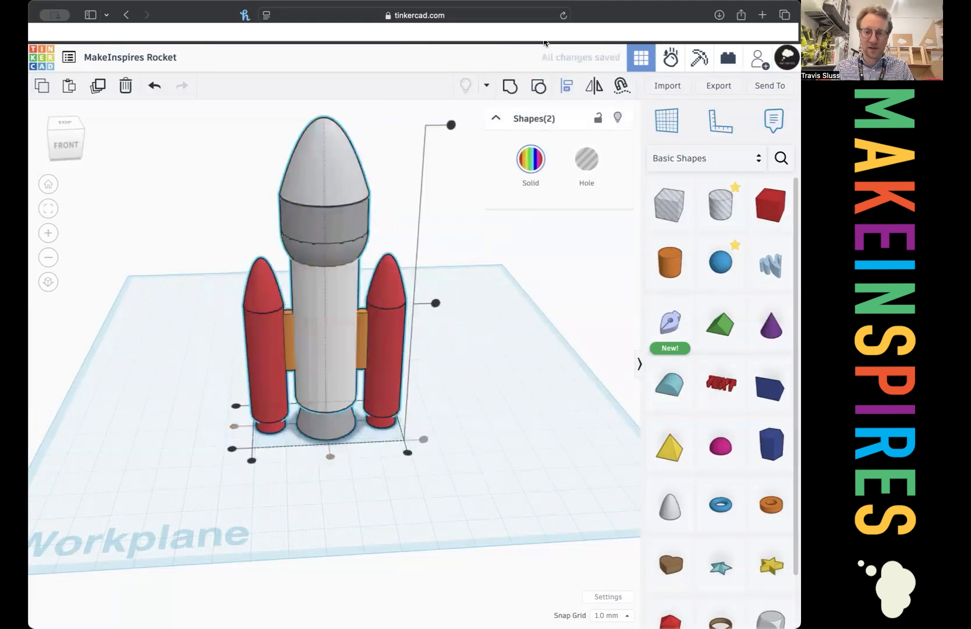
left_click(512, 399)
Raise the rocket and place a red box beneath it, sized as a wide, thin launch pad
right_click_drag(221, 325, 319, 373)
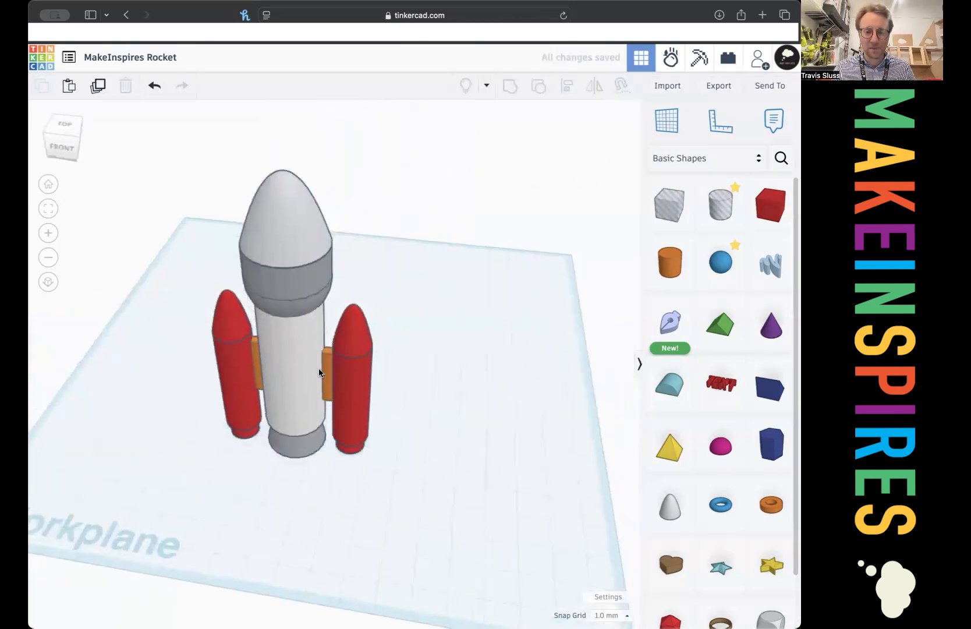
left_click(319, 372)
mouse_move(277, 142)
left_mouse_down()
mouse_move(281, 81)
mouse_move(282, 128)
left_mouse_up()
left_click_drag(292, 354, 341, 320)
key("Escape")
left_click_drag(794, 219, 216, 273)
Raise the rocket onto the pad's surface and place a tall red box tower on the pad's left side
left_click(348, 174)
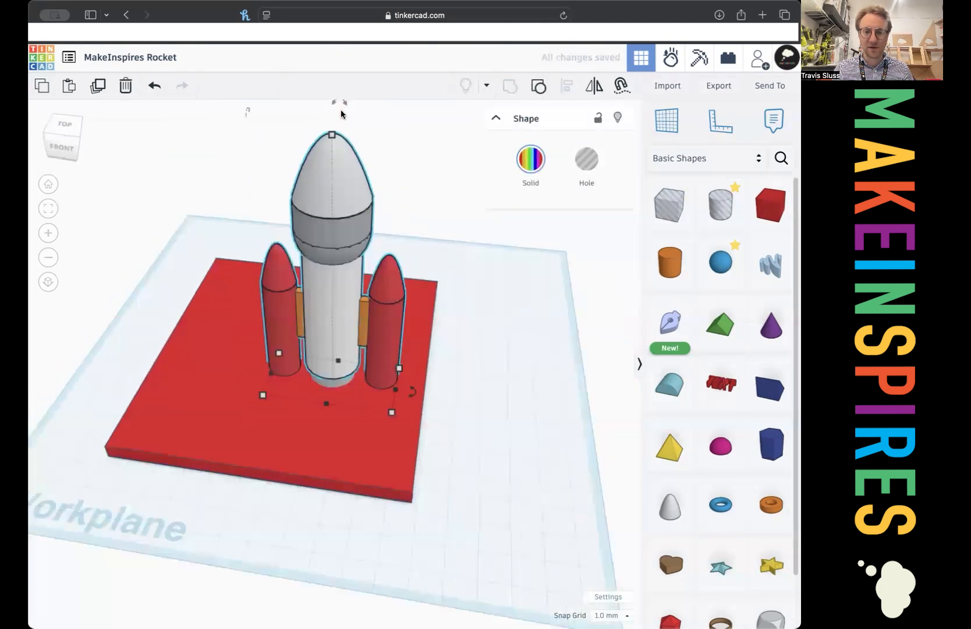
scroll(341, 111, "down", 2)
middle_click_drag(399, 148, 398, 233)
mouse_move(332, 216)
left_mouse_down()
mouse_move(331, 187)
mouse_move(330, 198)
left_mouse_up()
left_click_drag(759, 202, 177, 196)
left_click(258, 198)
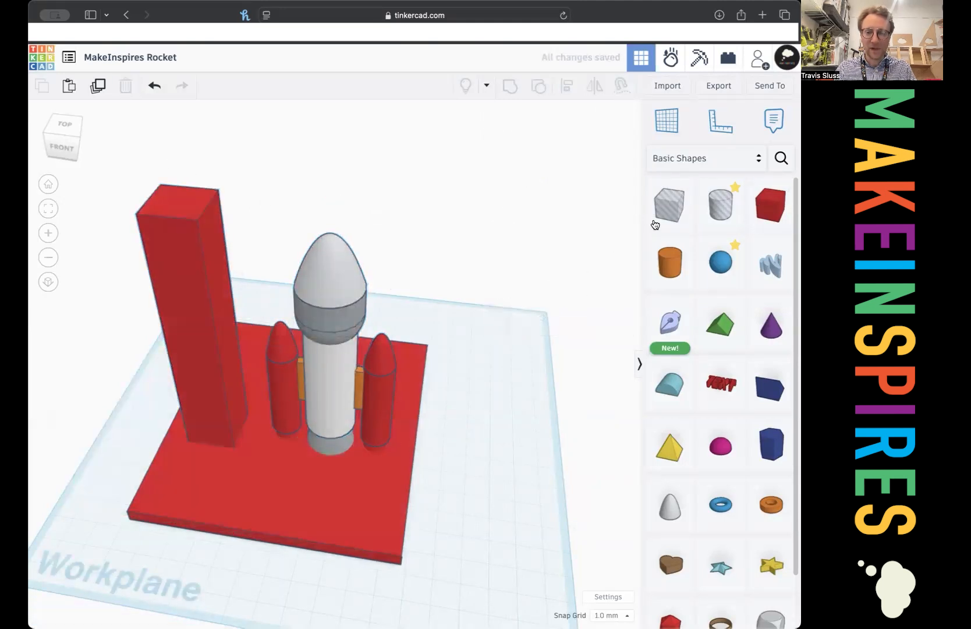
Place a thin flat red box as an arm bridging the tower and the upper part of the rocket
left_click_drag(770, 205, 295, 318)
left_click(307, 172)
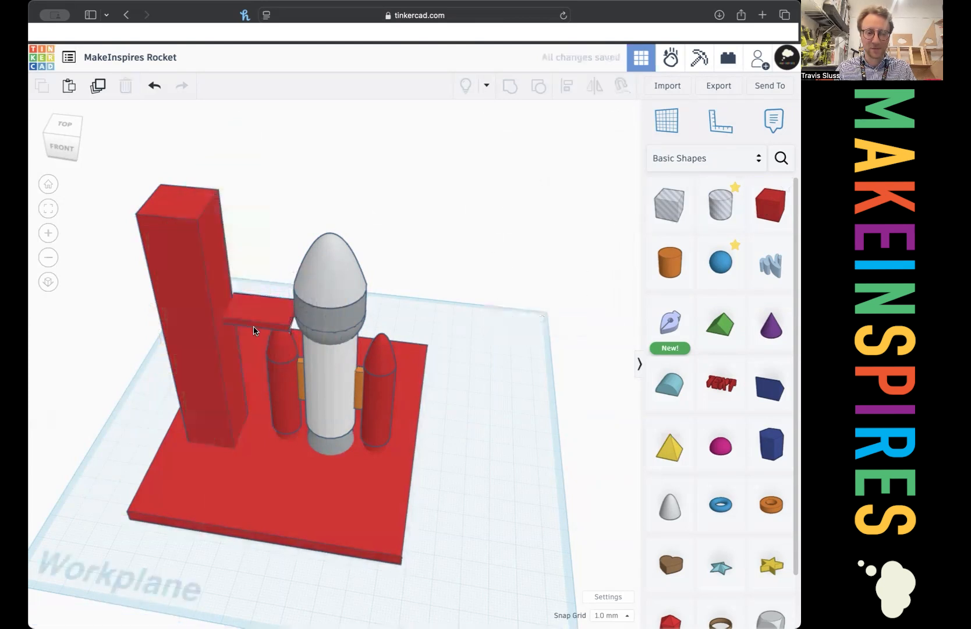
left_click(252, 338)
left_click(252, 315)
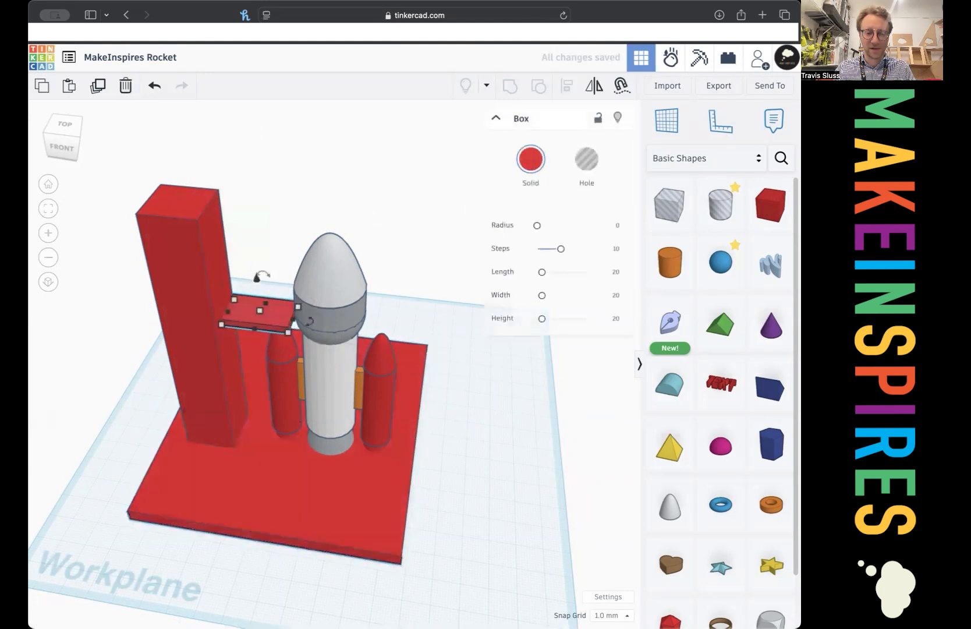
left_click(466, 183)
Place a wedge beside the pad, rotate it -90°, make it a hole and stretch it to 104 mm
right_click_drag(489, 169, 511, 155)
left_click_drag(770, 387, 475, 486)
left_click(530, 159)
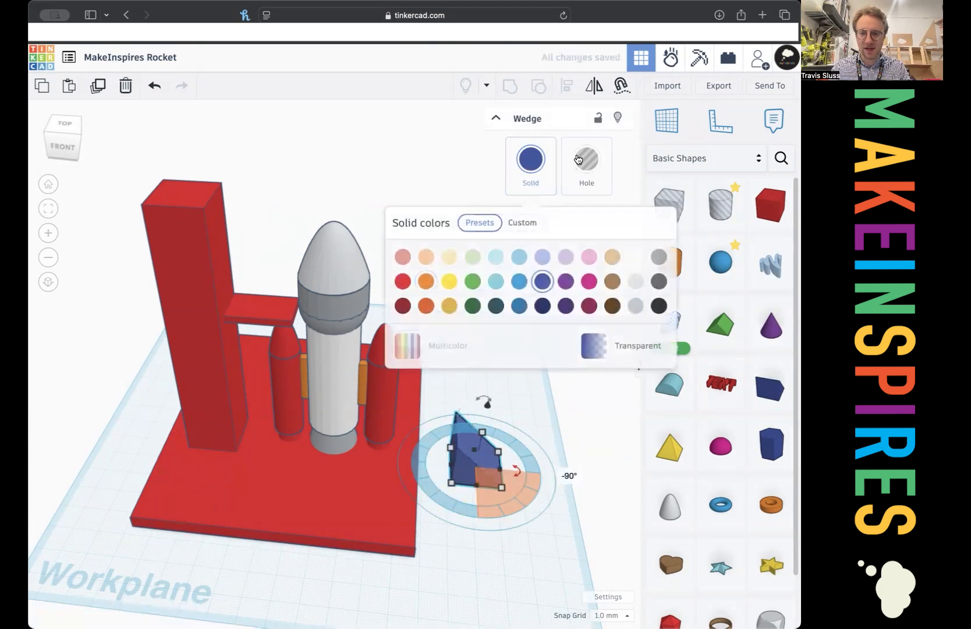
left_click(586, 159)
left_click_drag(483, 402, 482, 337)
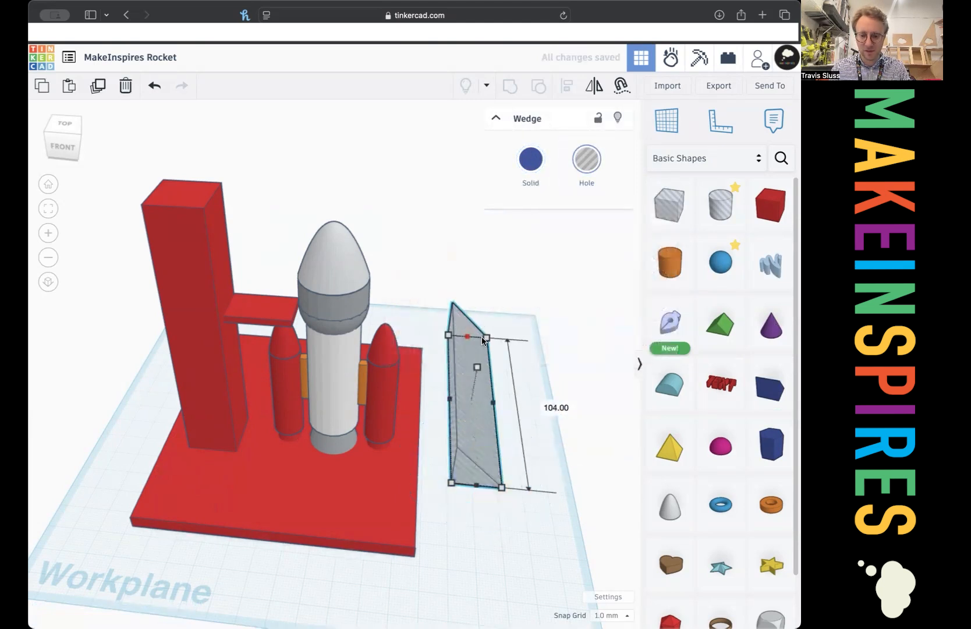
Fit the wedge hole into the tower's base and duplicate it upward at even spacing into a column of eight
left_click_drag(474, 408, 206, 463)
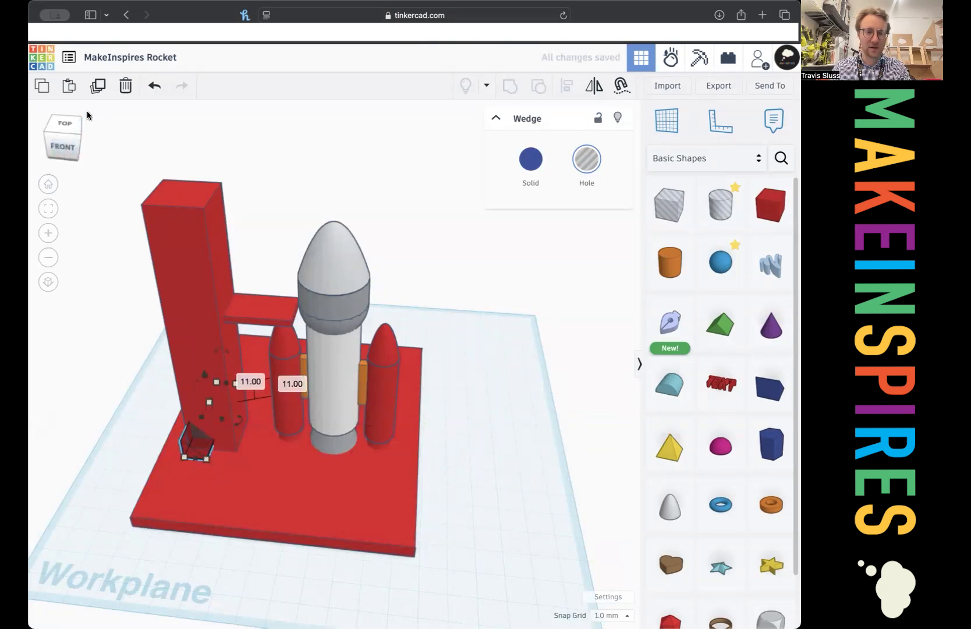
left_click(99, 87)
left_click_drag(207, 374, 206, 351)
left_click(104, 80)
left_click(104, 80)
left_click(103, 80)
left_click(104, 79)
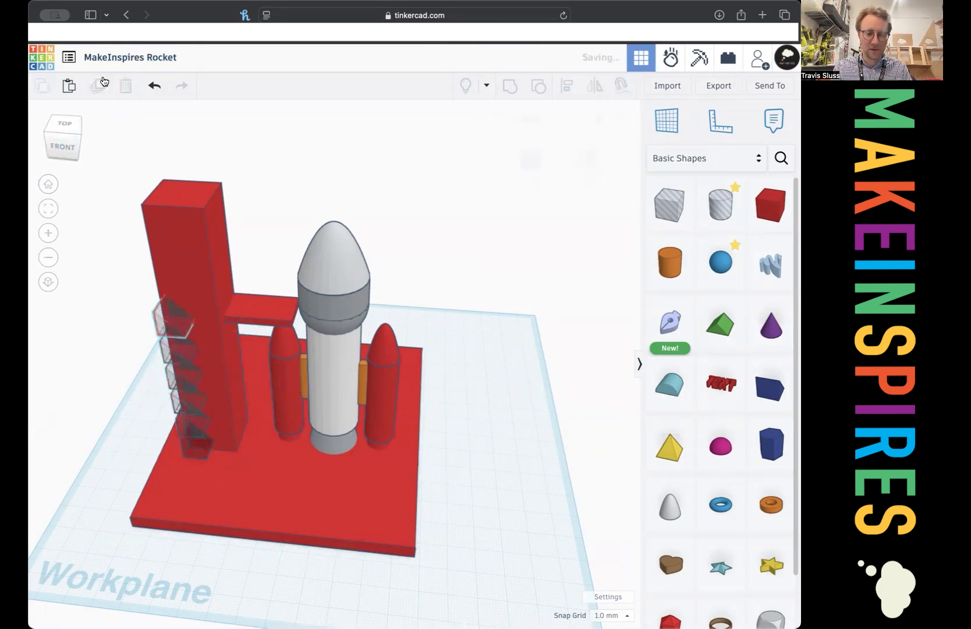
left_click(103, 80)
left_click(103, 80)
left_click(103, 79)
key("Delete")
Group the tower, arm and pad with the wedge holes to cut triangular openings into the tower
left_click_drag(112, 184, 224, 475)
left_click(501, 86)
left_click(505, 357)
right_click_drag(505, 356, 419, 350)
Check the rocket and the launch structure as separate groups by selecting each in turn
left_click(370, 374)
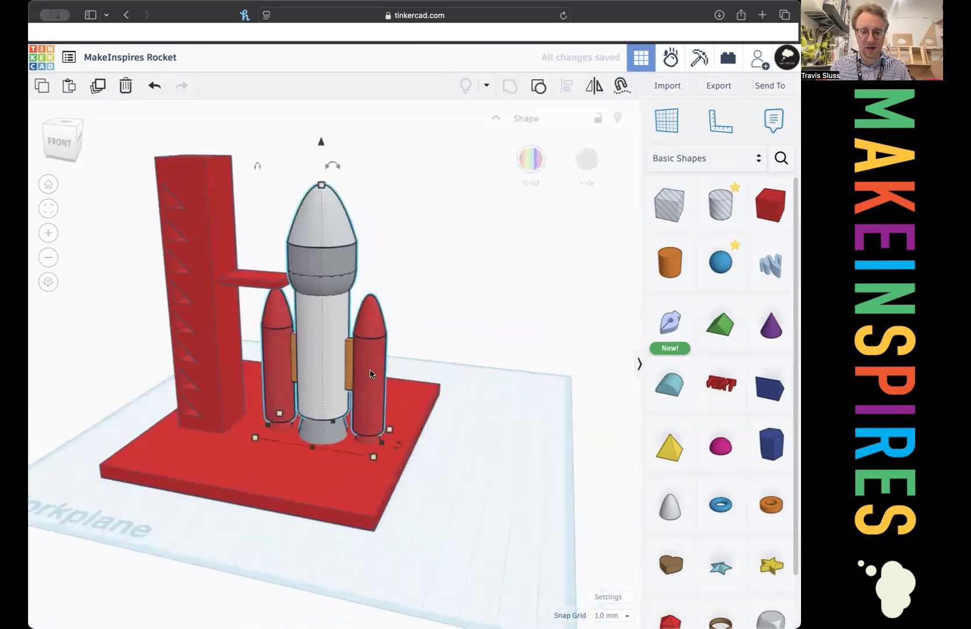
left_click(207, 277)
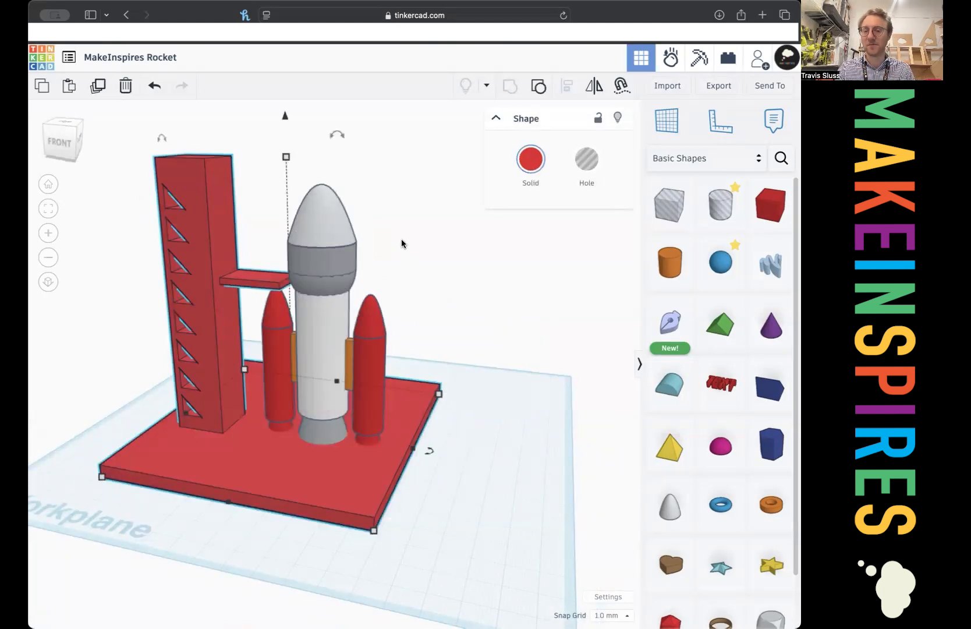
left_click(447, 232)
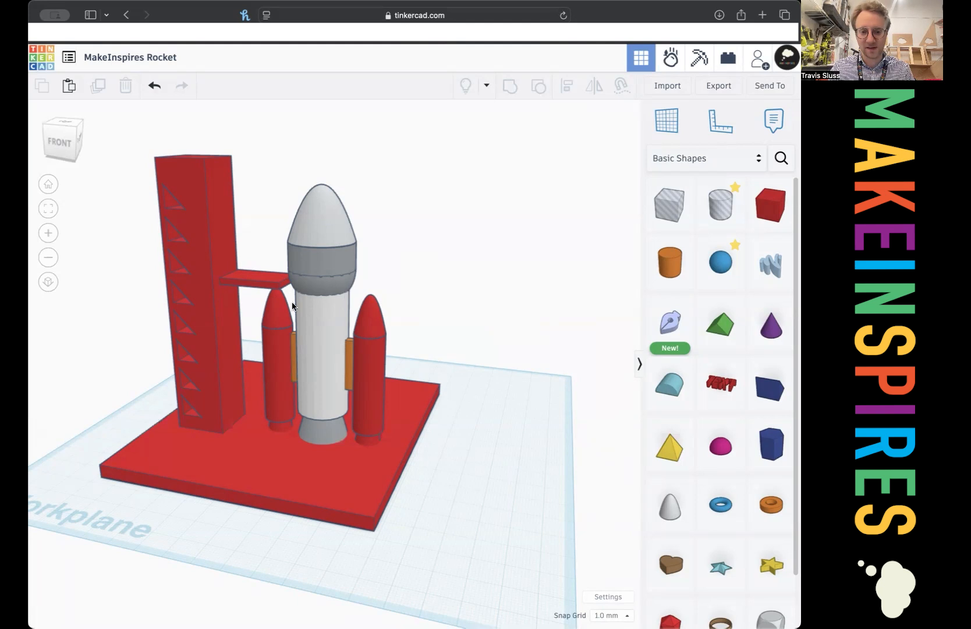
left_click(331, 322)
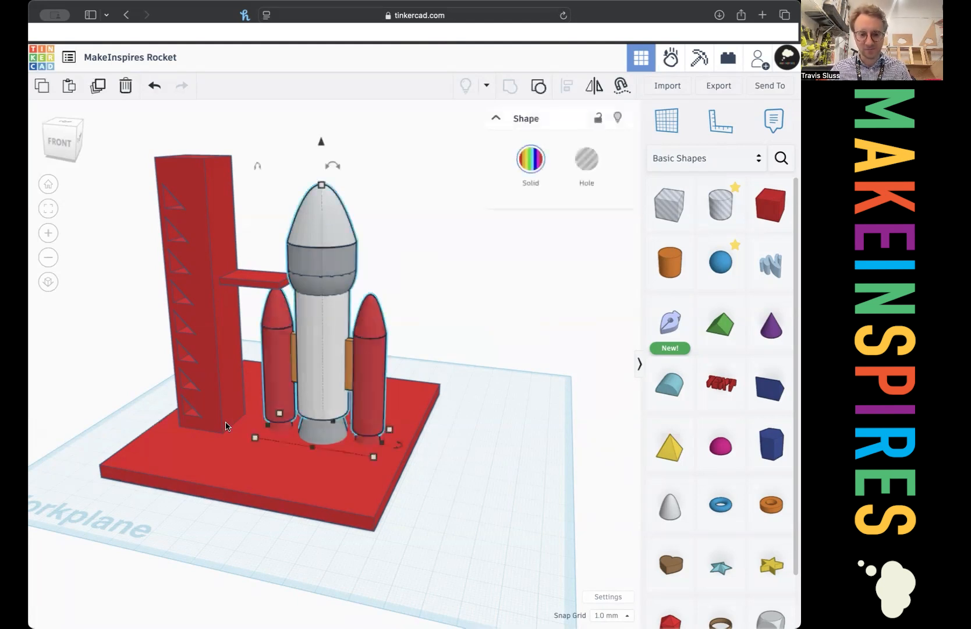
left_click(243, 472)
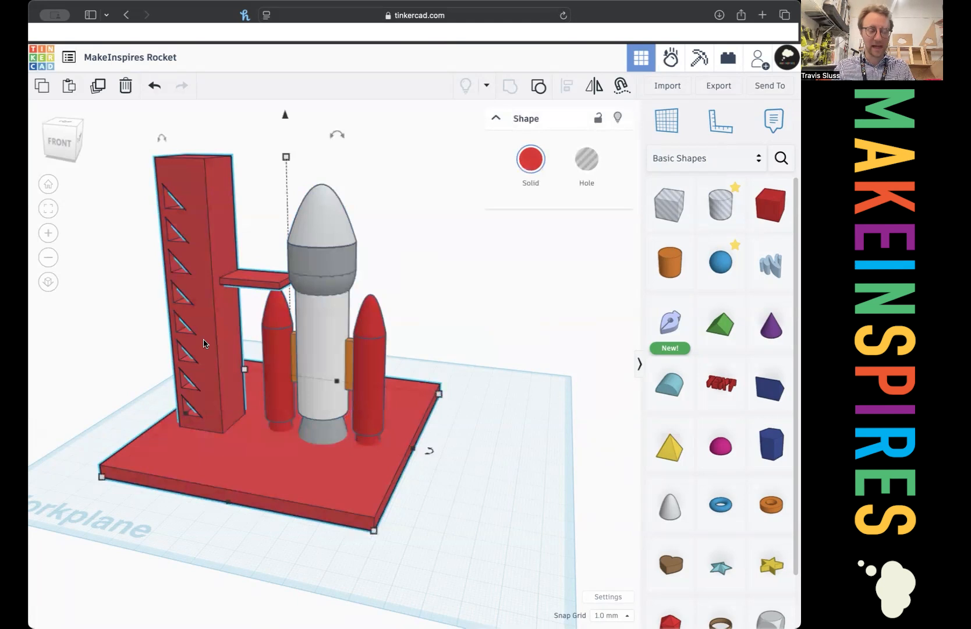
left_click(338, 291)
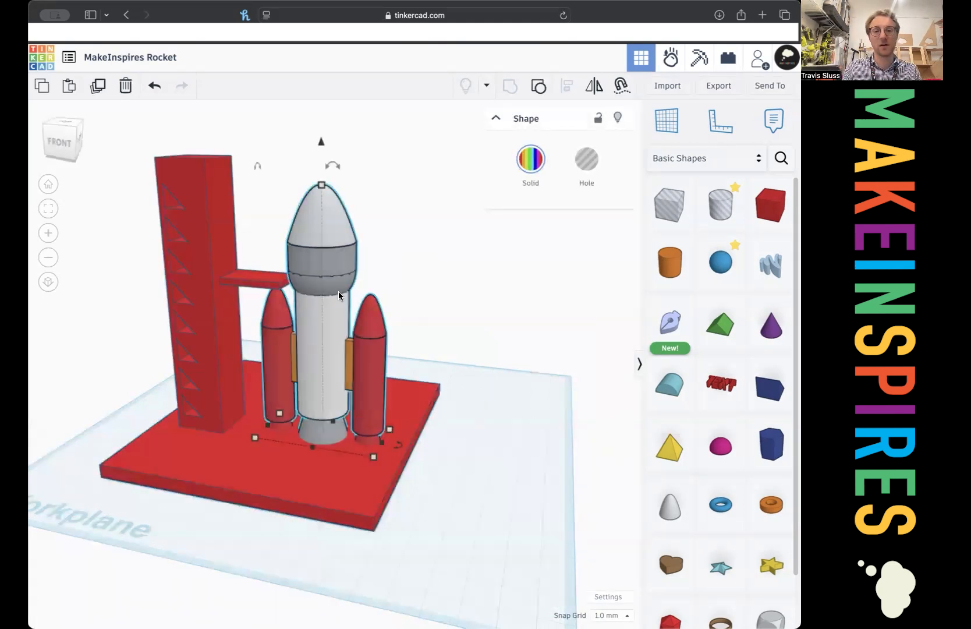